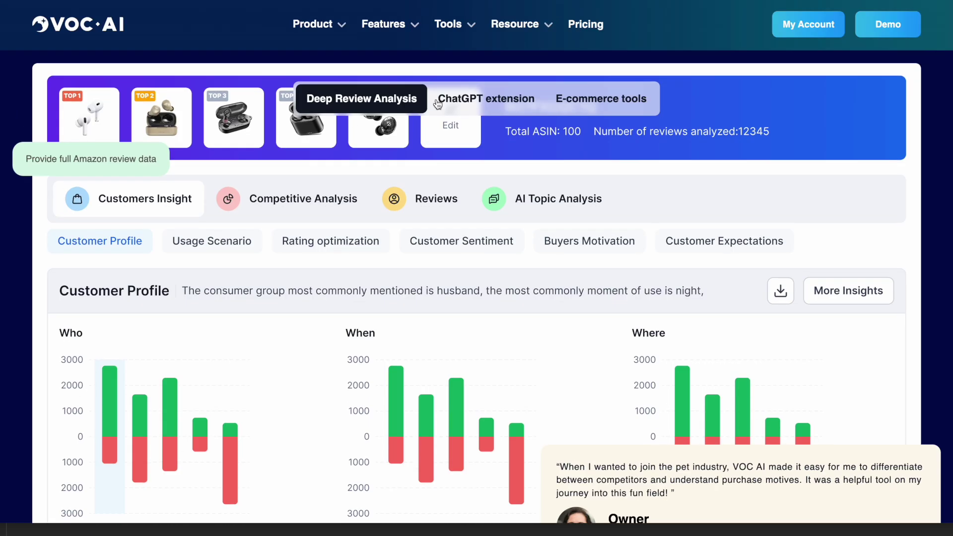
Switch the hero showcase to the ChatGPT extension tab to show its earbuds review report.
{"action": "left_click", "coordinate": [491, 86]}
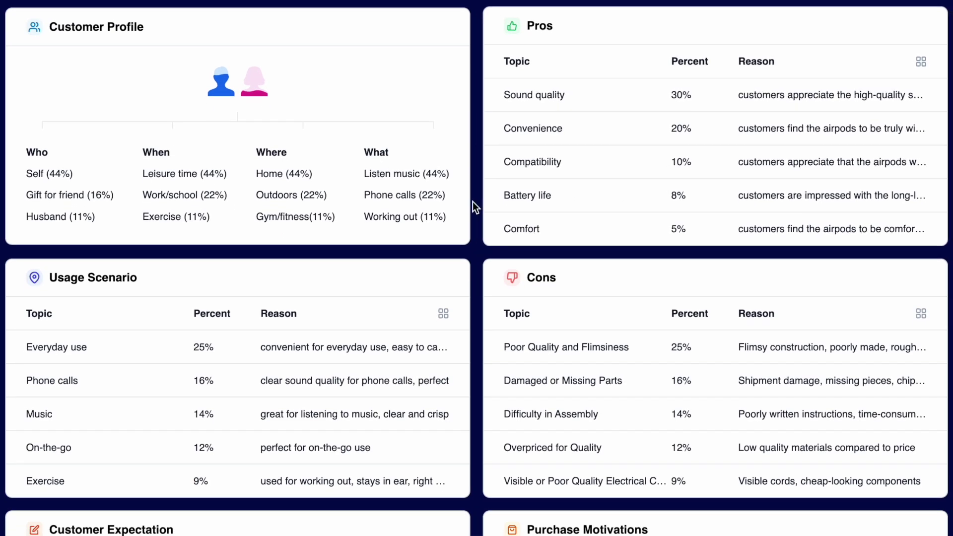
Scroll down through the sample review dashboard cards.
{"action": "scroll", "coordinate": [477, 268], "scroll_direction": "down", "scroll_amount": 4}
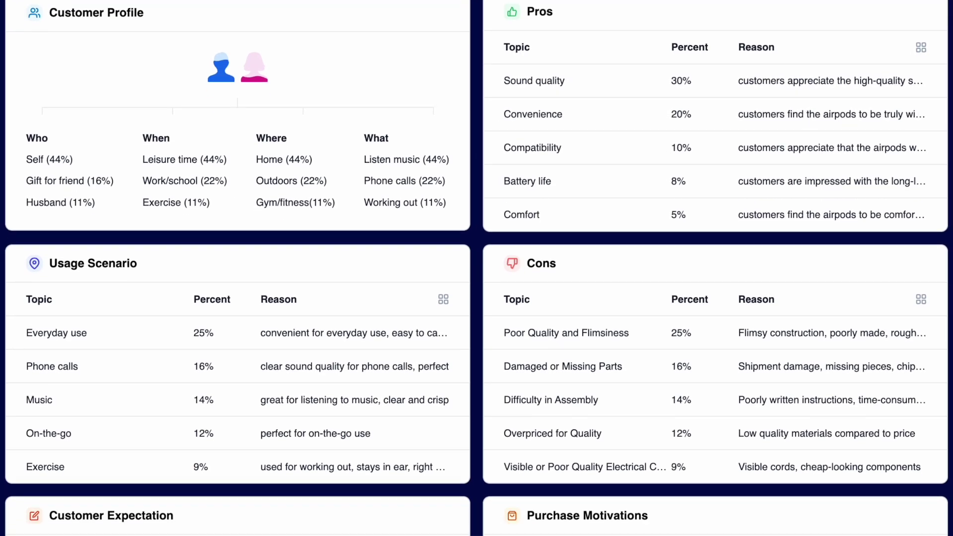
{"action": "scroll", "coordinate": [477, 269], "scroll_direction": "down", "scroll_amount": 2}
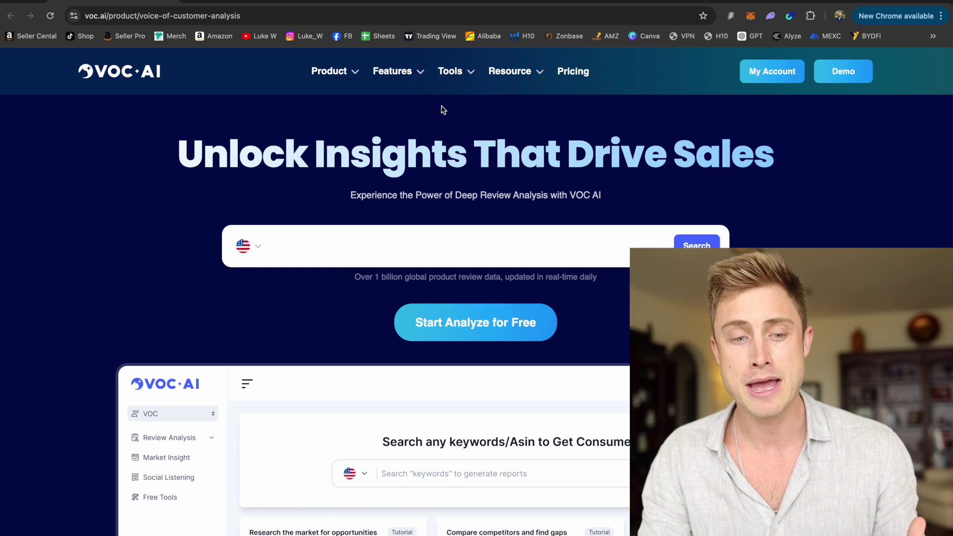
{"action": "key", "text": "super+Tab"}
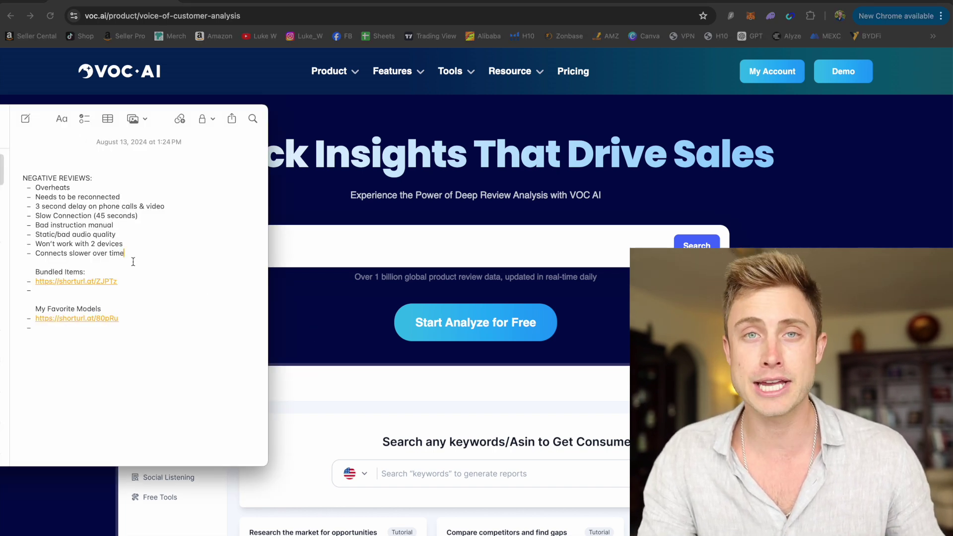
{"action": "left_click_drag", "start_coordinate": [21, 177], "coordinate": [160, 256]}
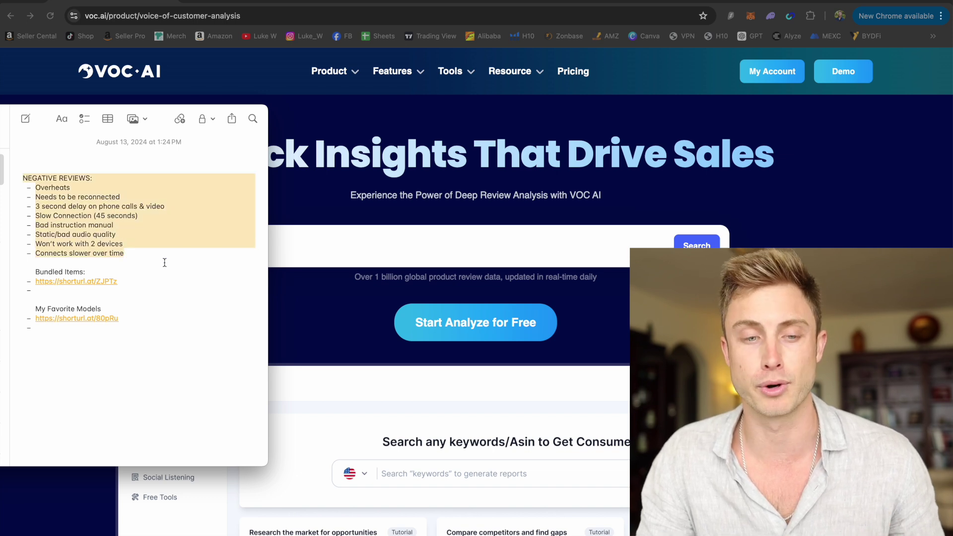
{"action": "left_click", "coordinate": [164, 262]}
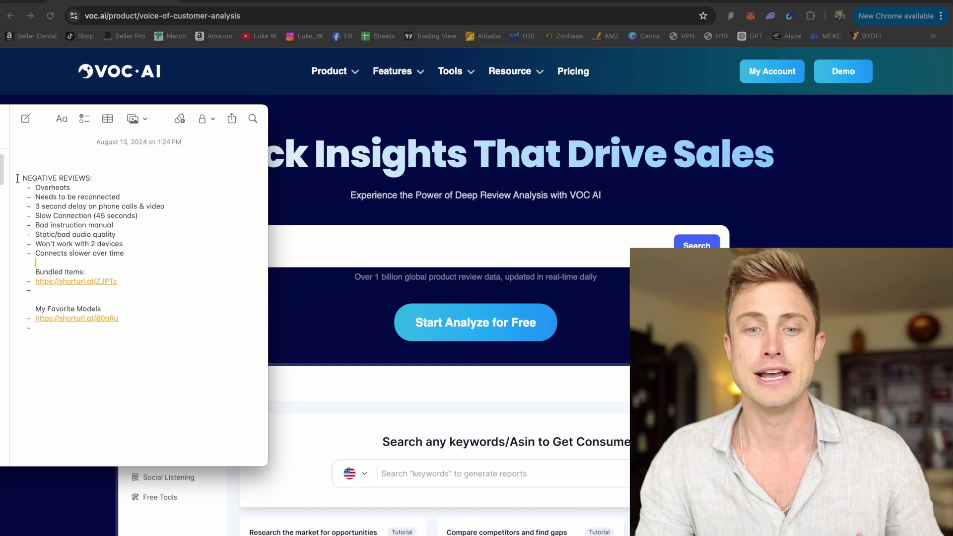
{"action": "left_click_drag", "start_coordinate": [22, 178], "coordinate": [127, 254]}
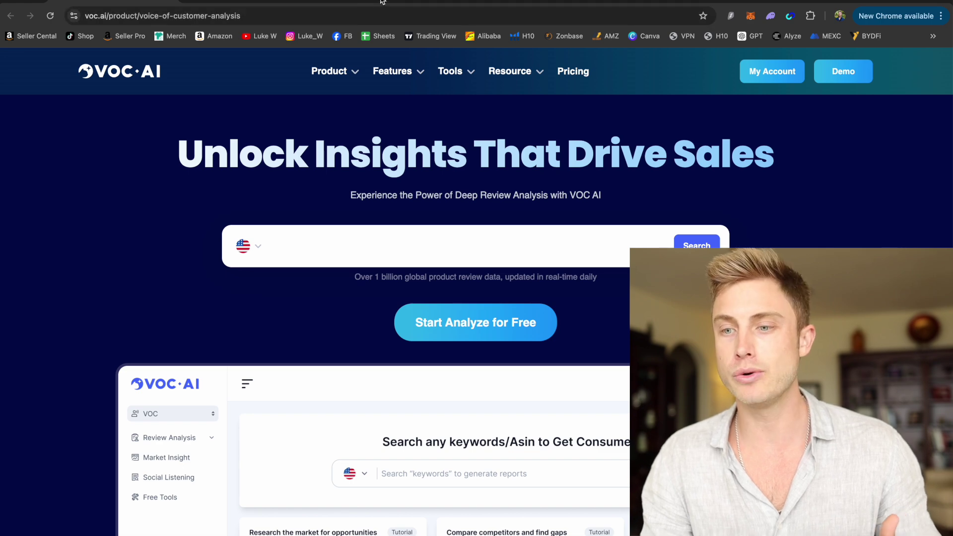
On the Amazon bird feeder results, start Review Analysis and load all products into the picker.
{"action": "left_click", "coordinate": [383, 1]}
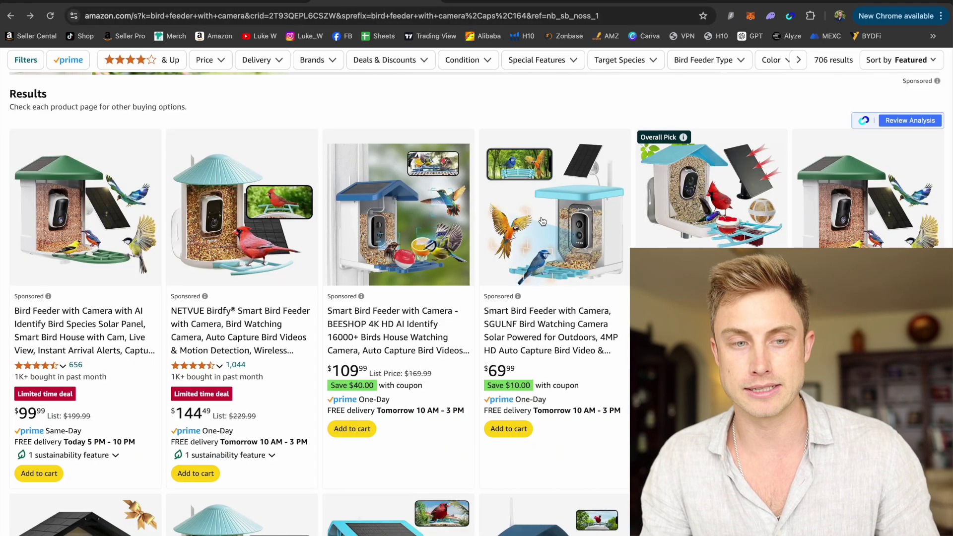
{"action": "left_click", "coordinate": [899, 127]}
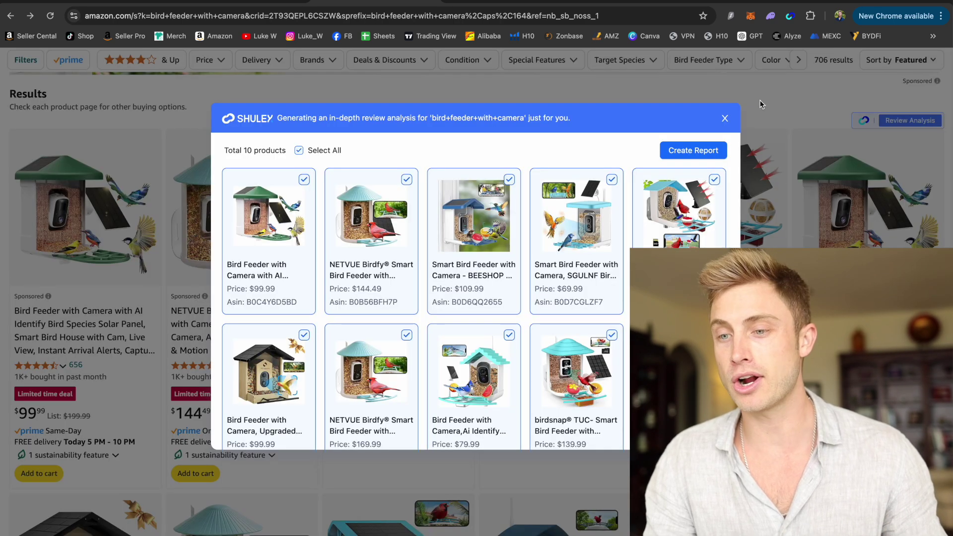
{"action": "left_click", "coordinate": [725, 119]}
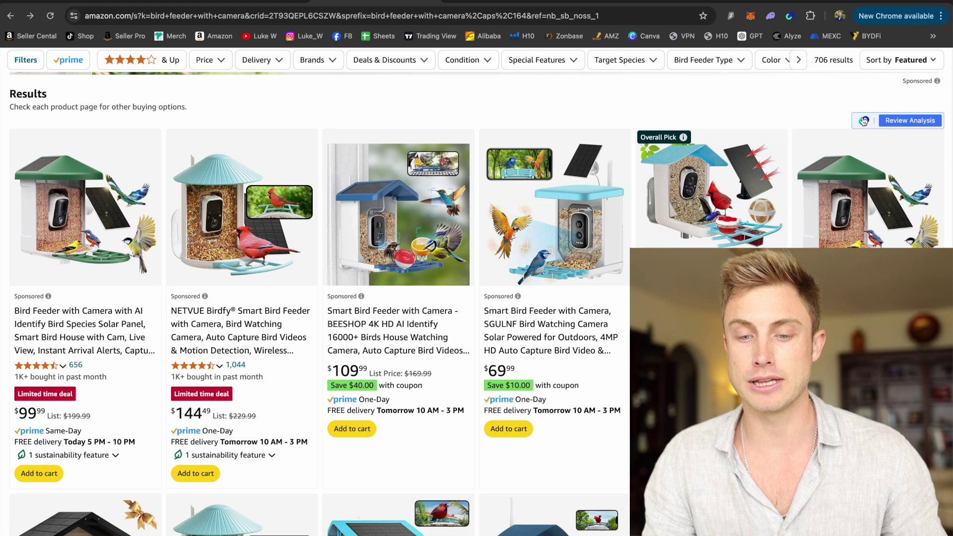
{"action": "left_click", "coordinate": [900, 124]}
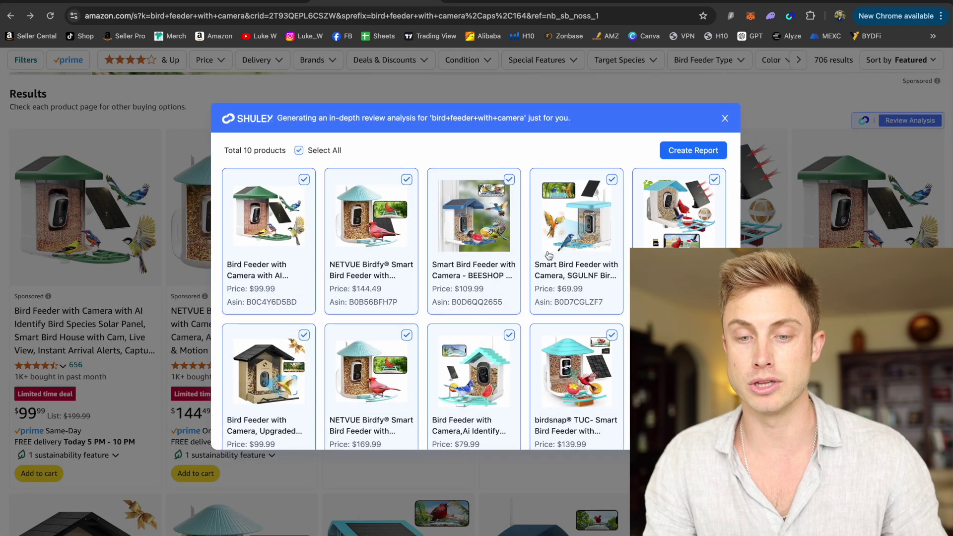
{"action": "scroll", "coordinate": [546, 256], "scroll_direction": "down", "scroll_amount": 3}
{"action": "left_click", "coordinate": [479, 432]}
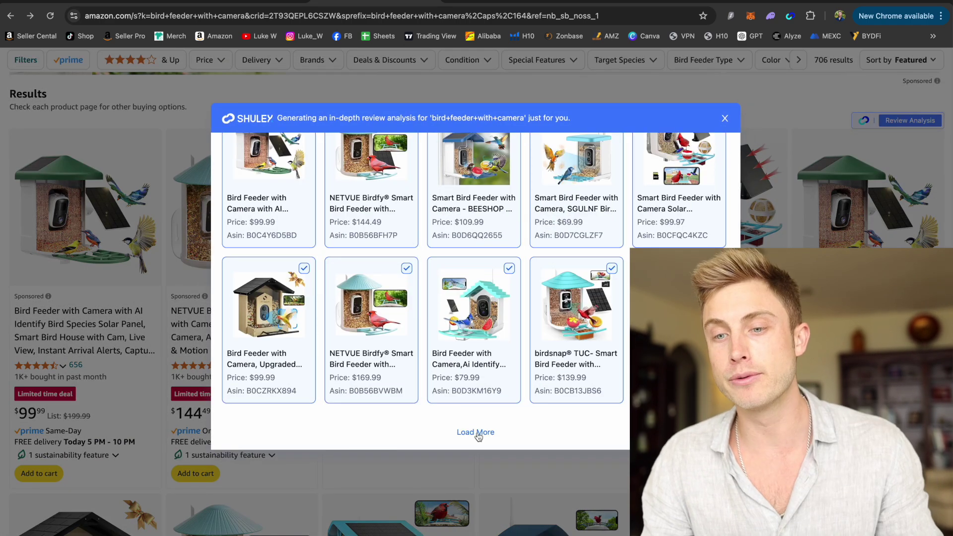
Create the review report from the 10 selected products and open it.
{"action": "scroll", "coordinate": [487, 387], "scroll_direction": "down", "scroll_amount": 5}
{"action": "scroll", "coordinate": [490, 388], "scroll_direction": "up", "scroll_amount": 10}
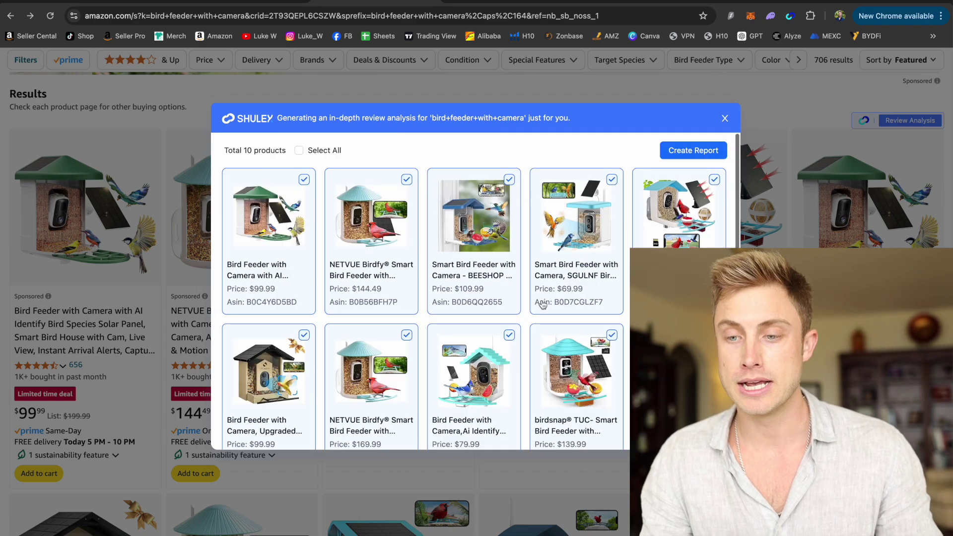
{"action": "left_click", "coordinate": [725, 120]}
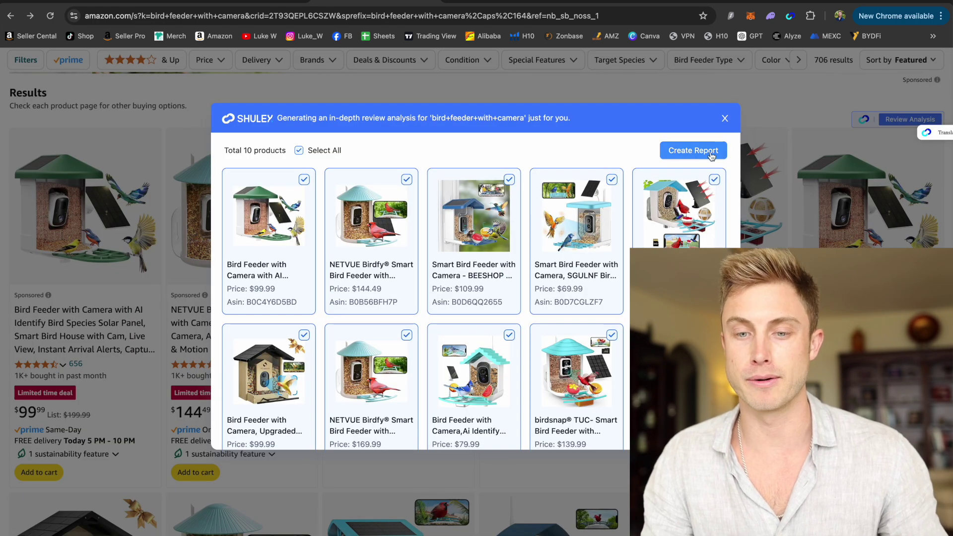
{"action": "left_click", "coordinate": [689, 155]}
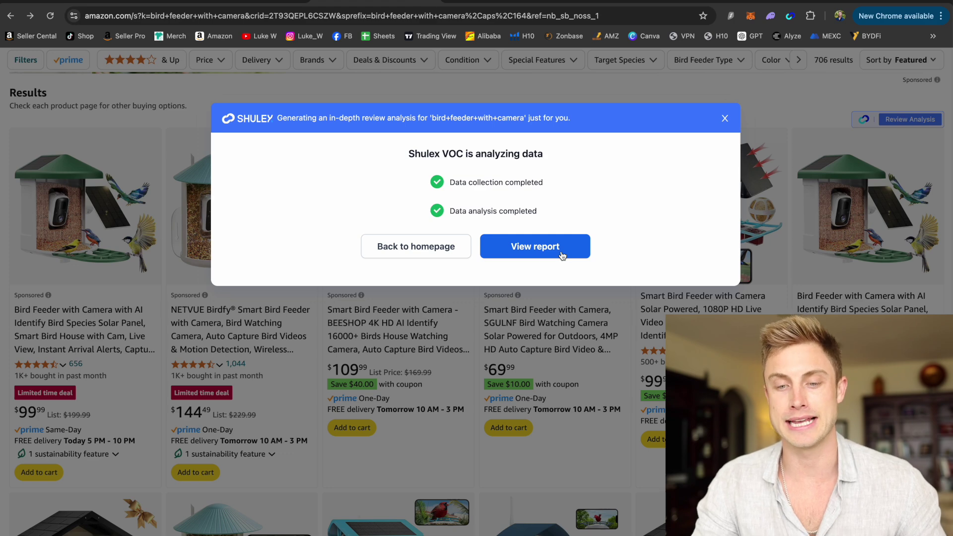
{"action": "left_click", "coordinate": [546, 247]}
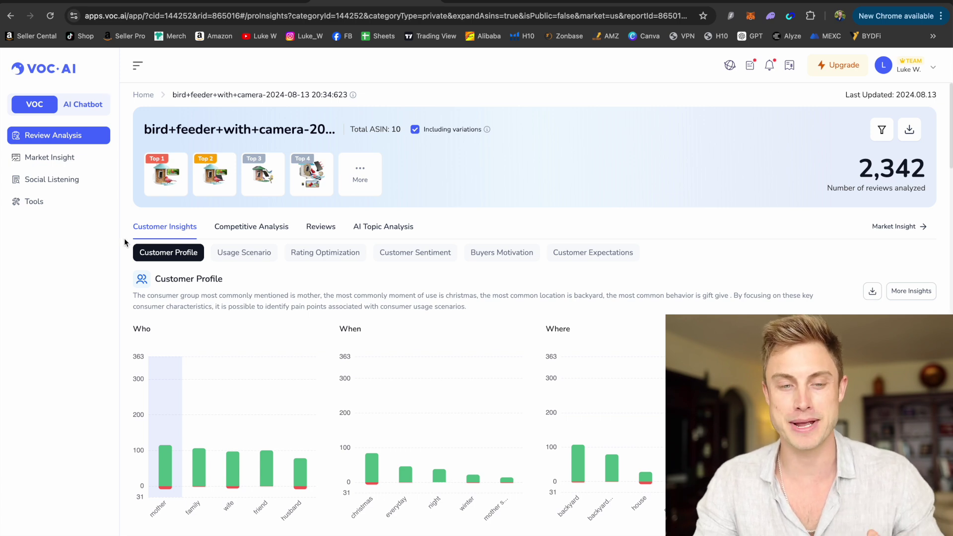
{"action": "scroll", "coordinate": [124, 238], "scroll_direction": "down", "scroll_amount": 1}
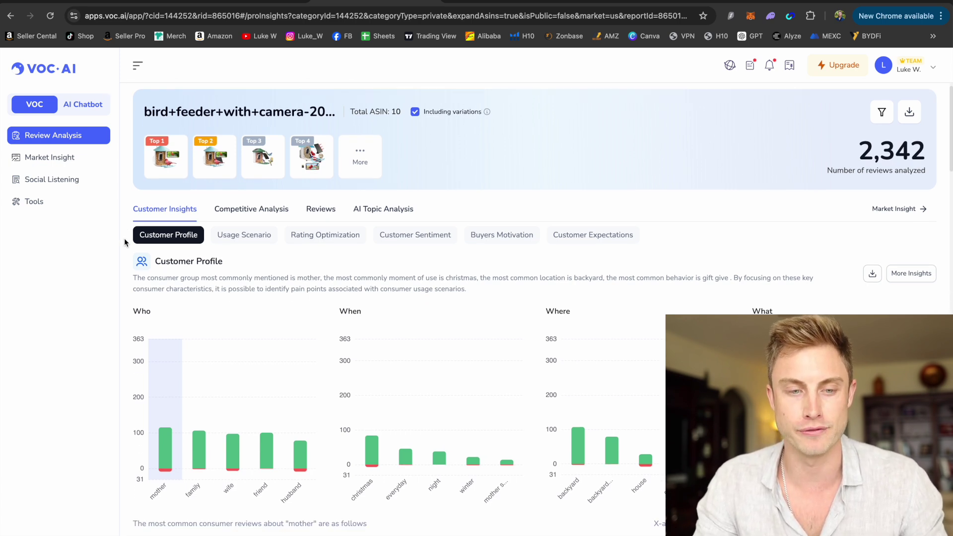
{"action": "scroll", "coordinate": [125, 240], "scroll_direction": "down", "scroll_amount": 1}
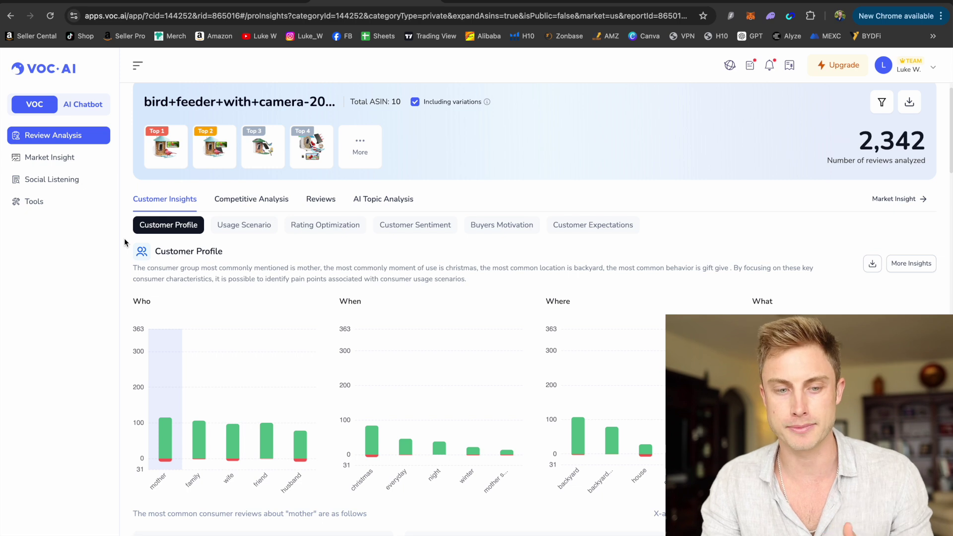
{"action": "scroll", "coordinate": [155, 240], "scroll_direction": "down", "scroll_amount": 1}
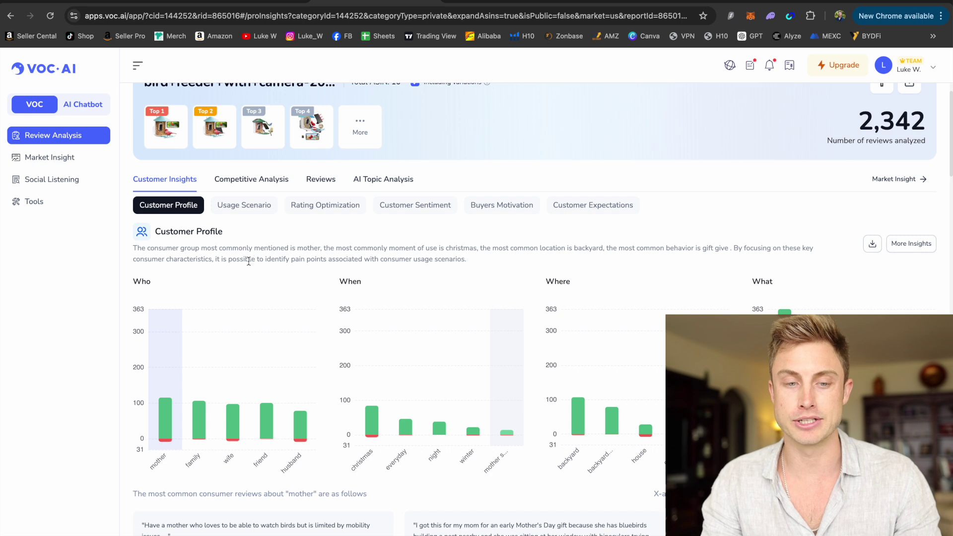
{"action": "left_click_drag", "start_coordinate": [194, 248], "coordinate": [350, 248]}
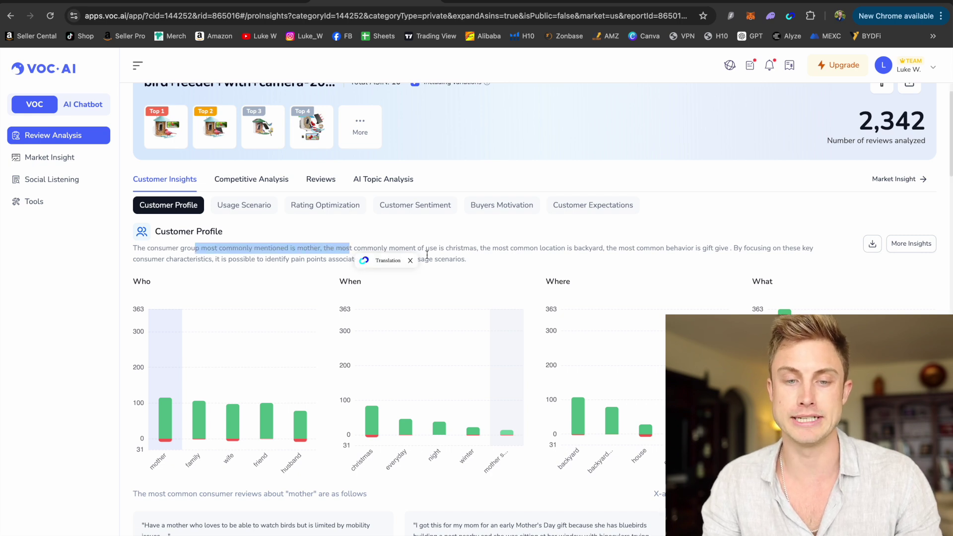
{"action": "left_click", "coordinate": [450, 258]}
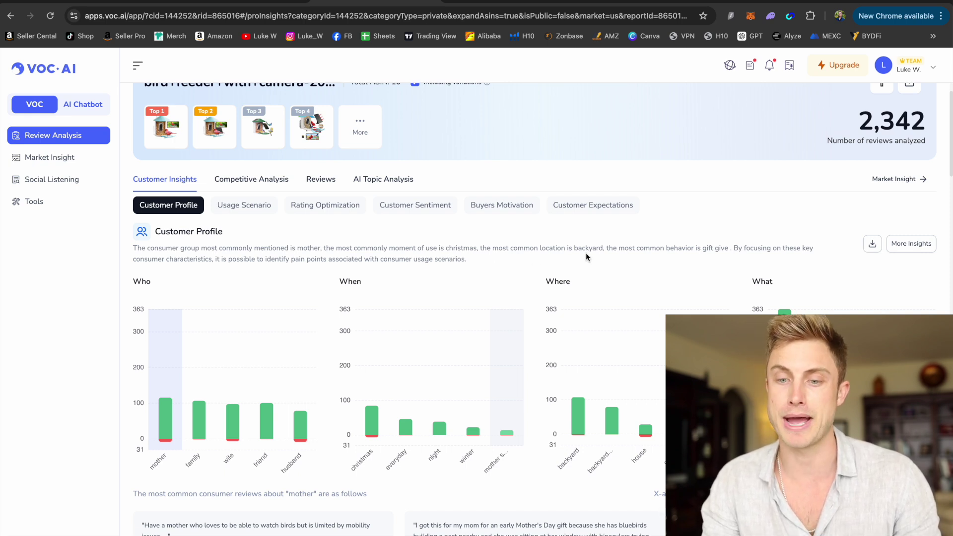
{"action": "left_click_drag", "start_coordinate": [631, 251], "coordinate": [795, 270]}
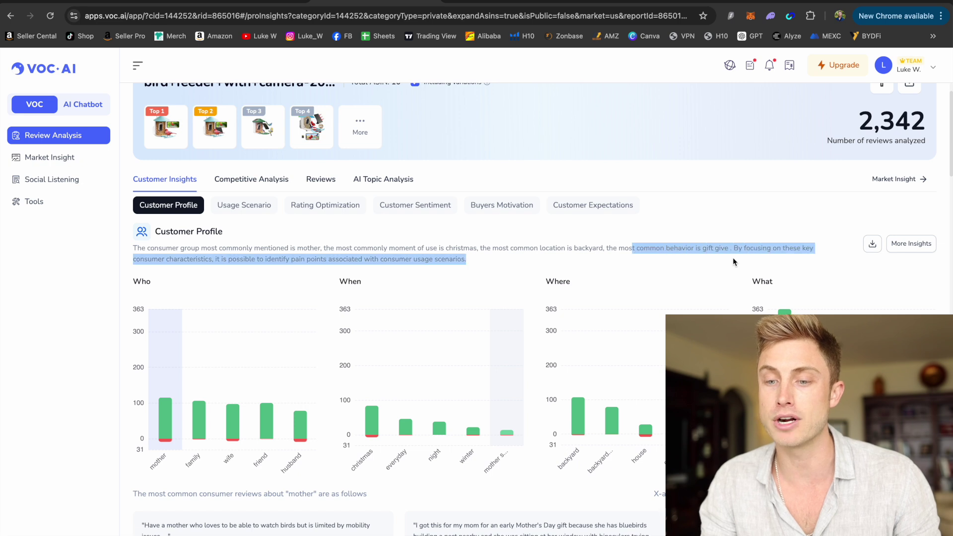
{"action": "left_click", "coordinate": [683, 258]}
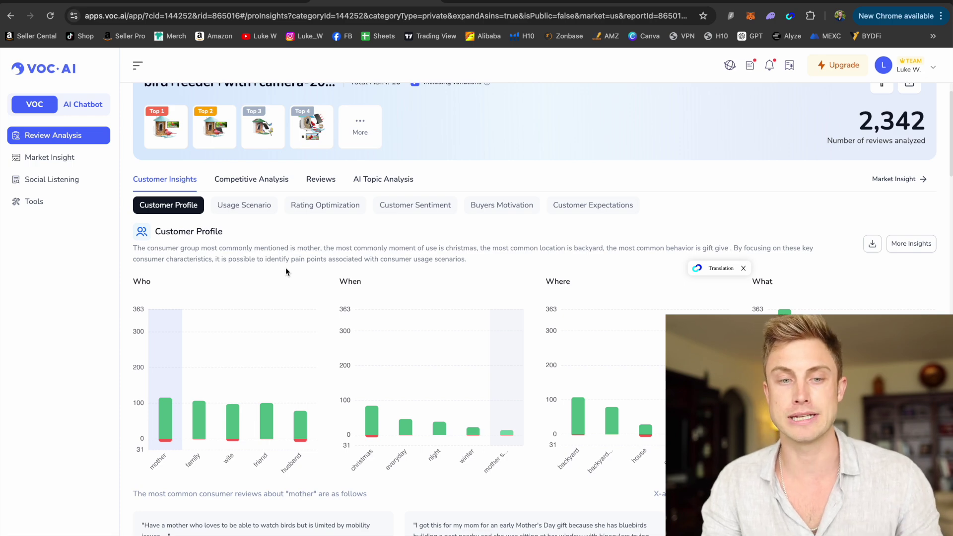
{"action": "scroll", "coordinate": [227, 199], "scroll_direction": "up", "scroll_amount": 1}
{"action": "scroll", "coordinate": [227, 198], "scroll_direction": "up", "scroll_amount": 5}
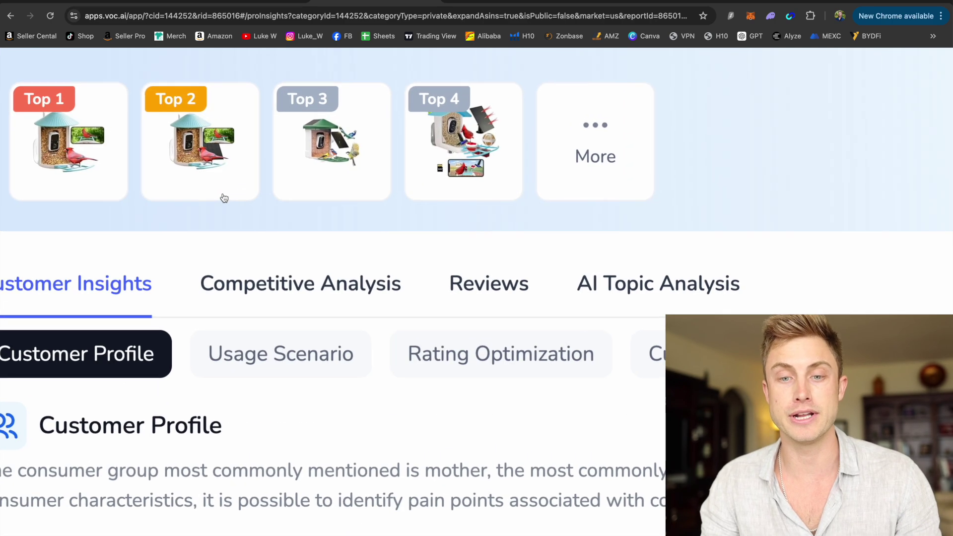
{"action": "scroll", "coordinate": [224, 199], "scroll_direction": "up", "scroll_amount": 2}
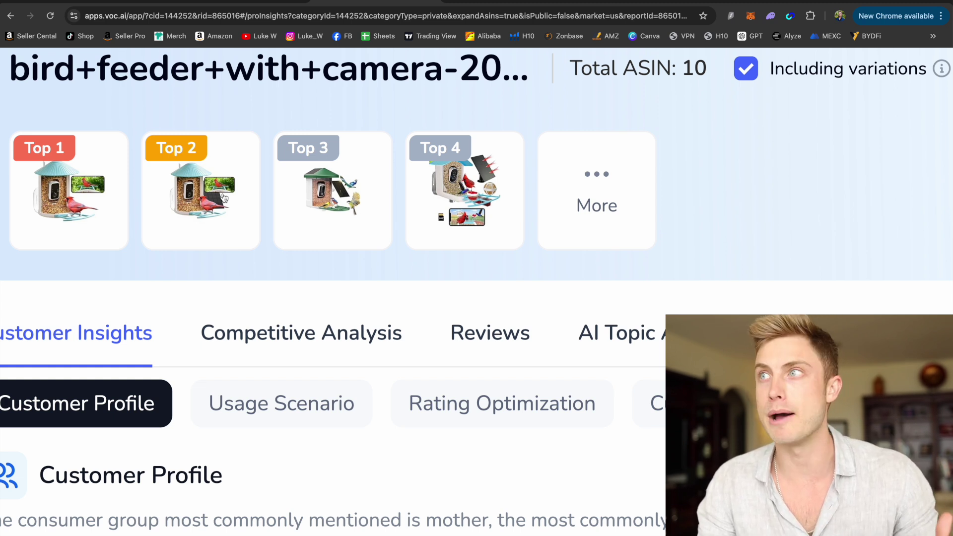
{"action": "scroll", "coordinate": [224, 198], "scroll_direction": "down", "scroll_amount": 5}
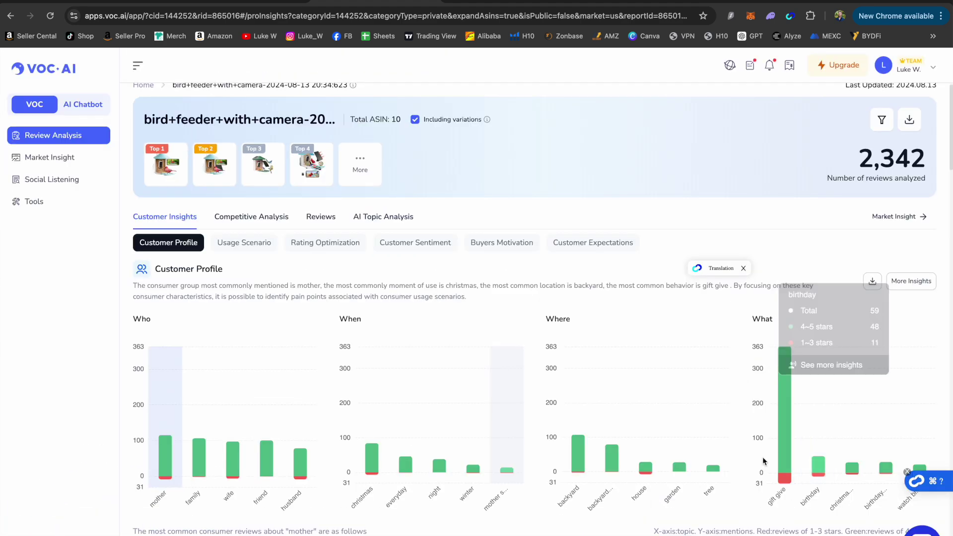
{"action": "scroll", "coordinate": [779, 526], "scroll_direction": "up", "scroll_amount": 5}
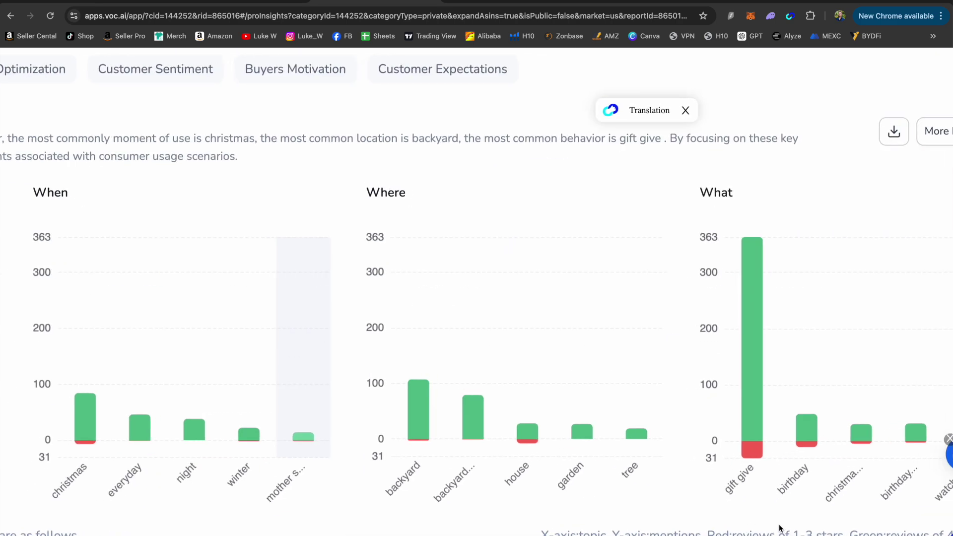
{"action": "scroll", "coordinate": [780, 527], "scroll_direction": "right", "scroll_amount": 1}
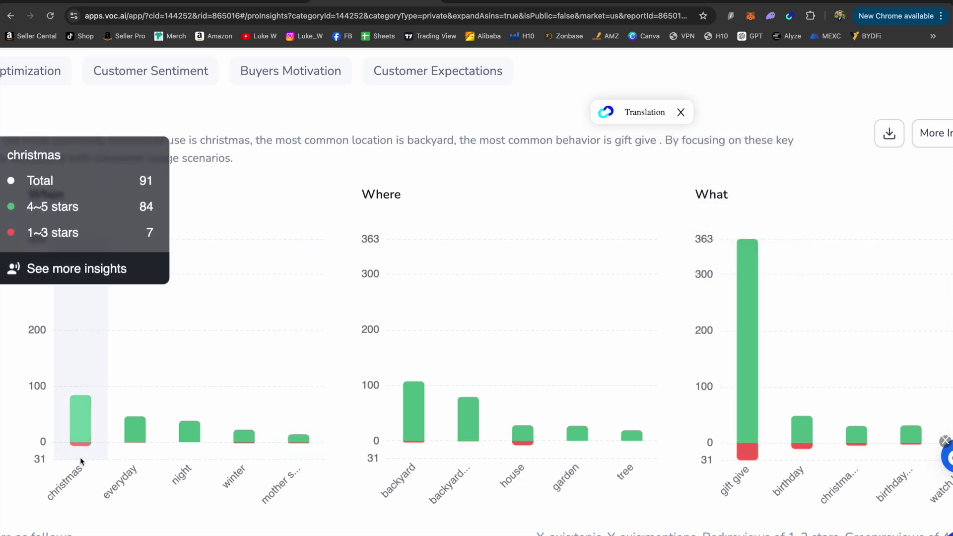
{"action": "scroll", "coordinate": [100, 515], "scroll_direction": "down", "scroll_amount": 5}
{"action": "scroll", "coordinate": [100, 516], "scroll_direction": "up", "scroll_amount": 1}
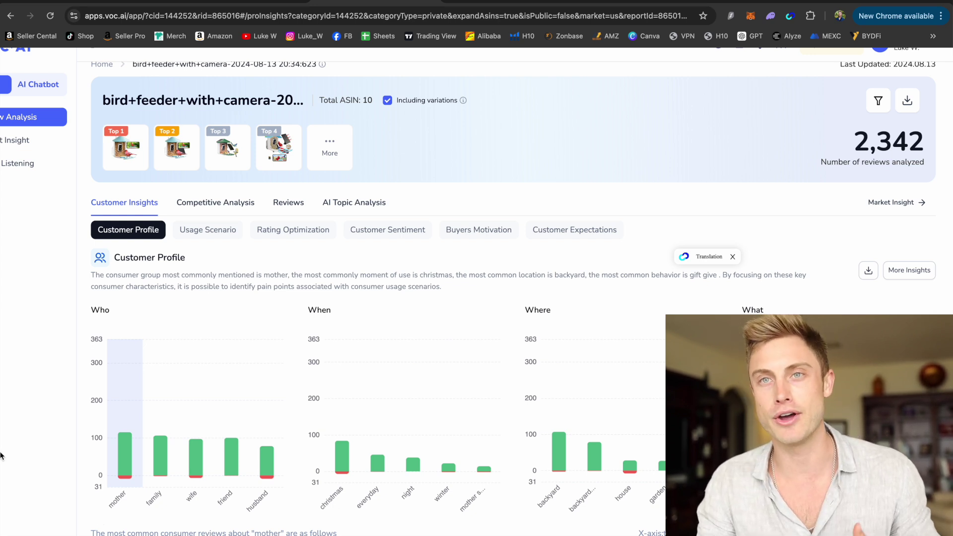
{"action": "scroll", "coordinate": [1, 456], "scroll_direction": "up", "scroll_amount": 1}
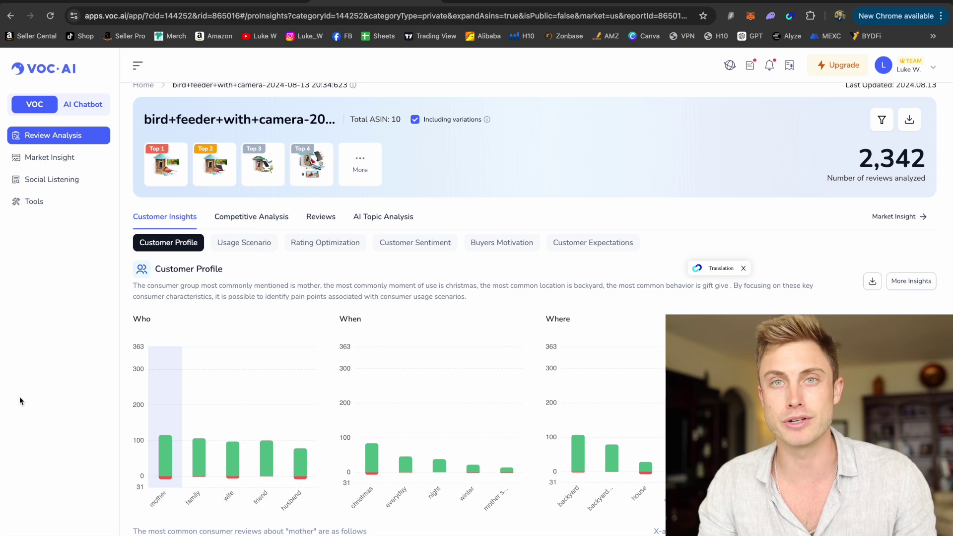
Show the usage scenarios, then read Rating Optimization tooltips for Great Feeder, Gift Option, Difficult To Clean.
{"action": "left_click", "coordinate": [246, 244]}
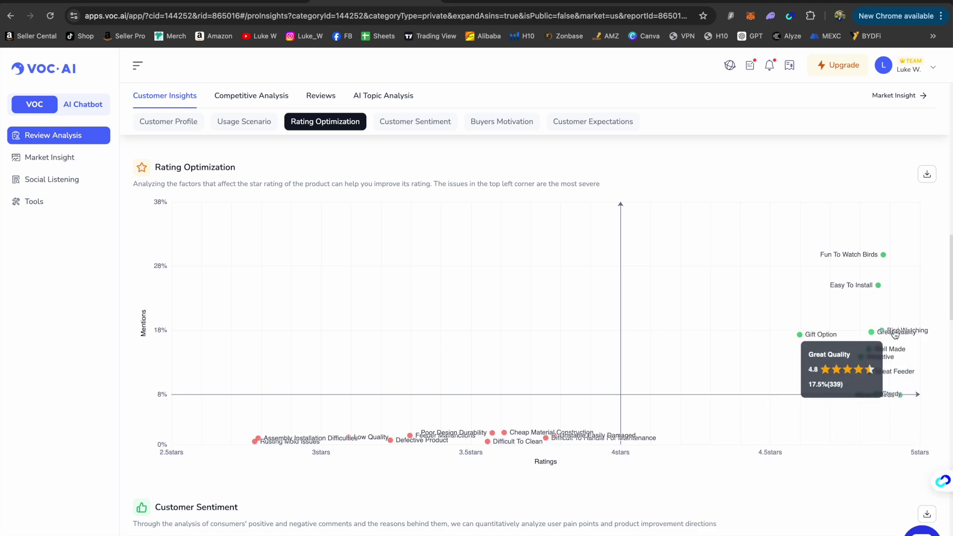
{"action": "mouse_move", "coordinate": [891, 379]}
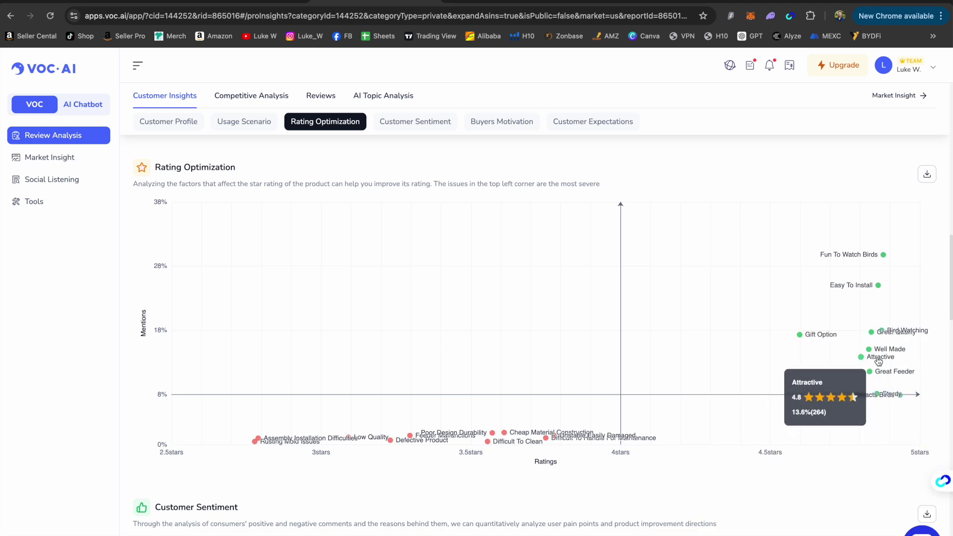
{"action": "mouse_move", "coordinate": [820, 336]}
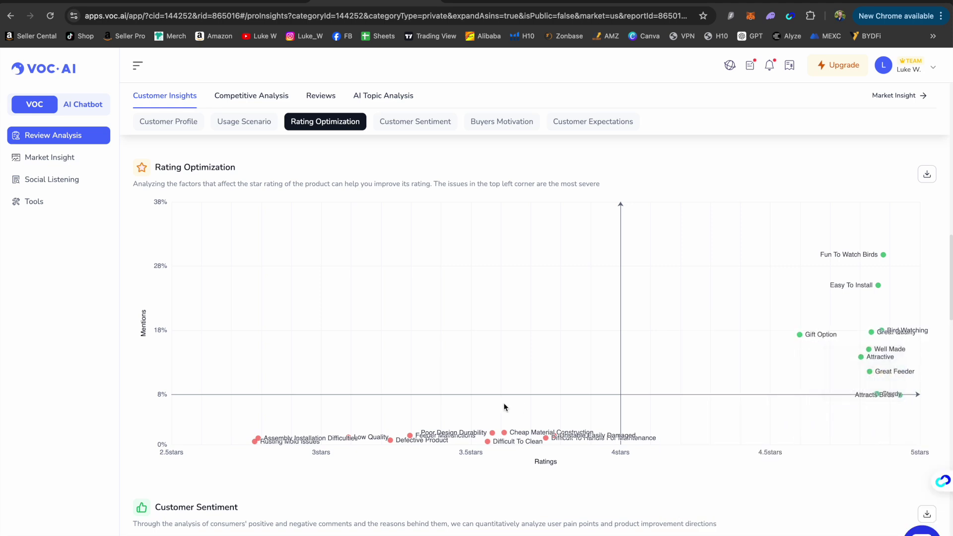
{"action": "mouse_move", "coordinate": [504, 442]}
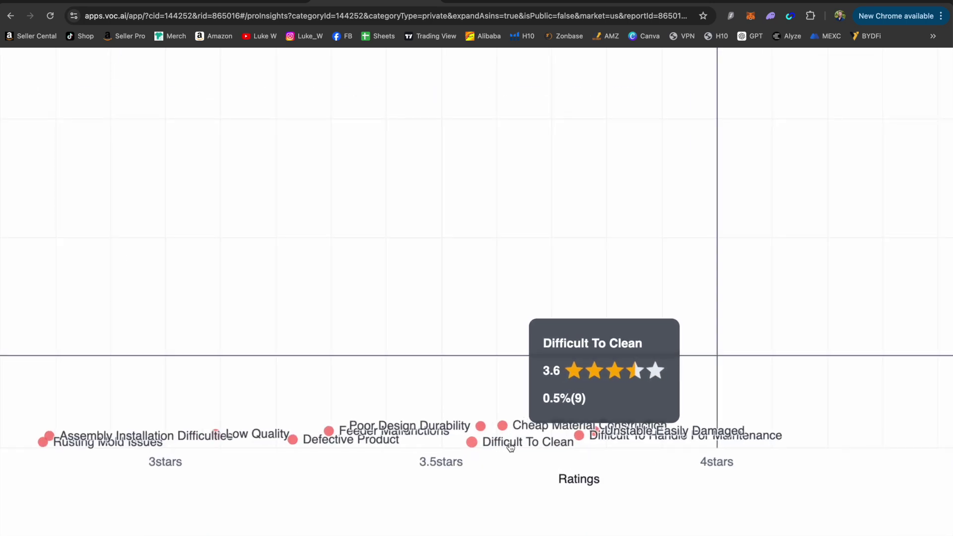
{"action": "mouse_move", "coordinate": [394, 429]}
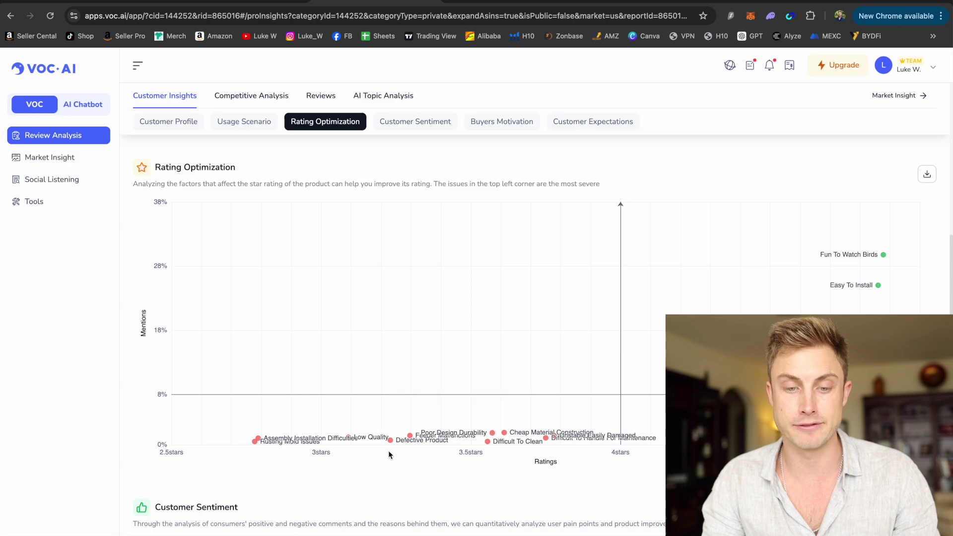
{"action": "scroll", "coordinate": [388, 451], "scroll_direction": "down", "scroll_amount": 3}
Highlight the Customer Sentiment heading and the Reasons for Negative Feedback header.
{"action": "scroll", "coordinate": [308, 441], "scroll_direction": "down", "scroll_amount": 3}
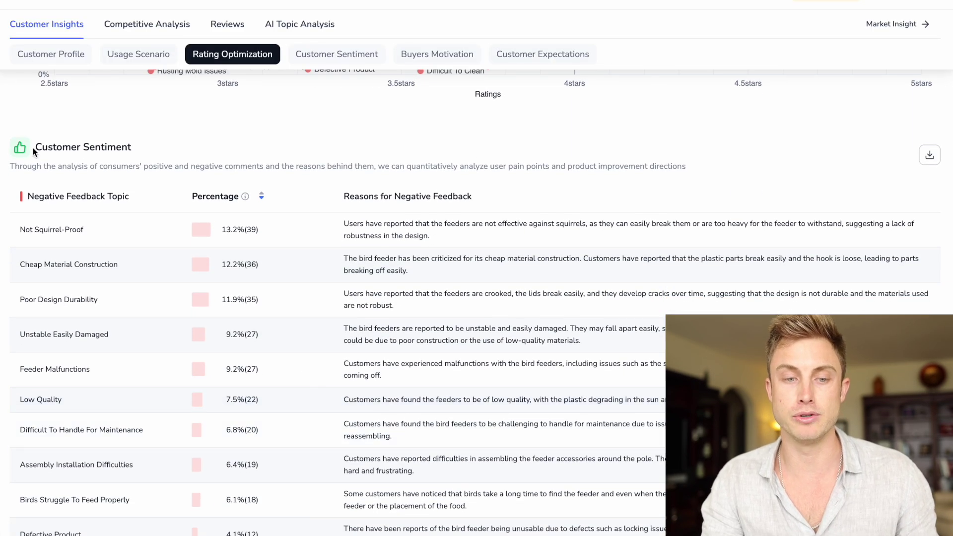
{"action": "left_click_drag", "start_coordinate": [32, 147], "coordinate": [153, 147]}
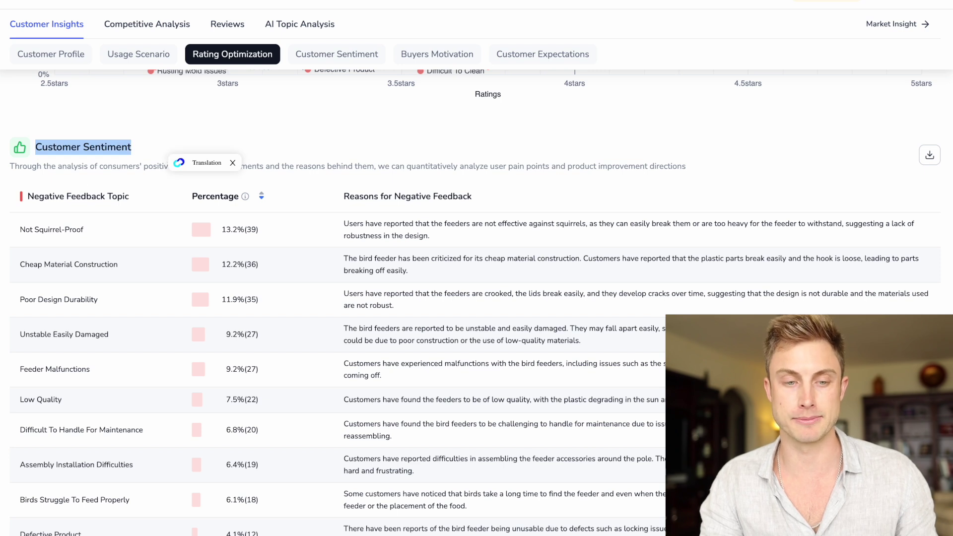
{"action": "left_click", "coordinate": [154, 170]}
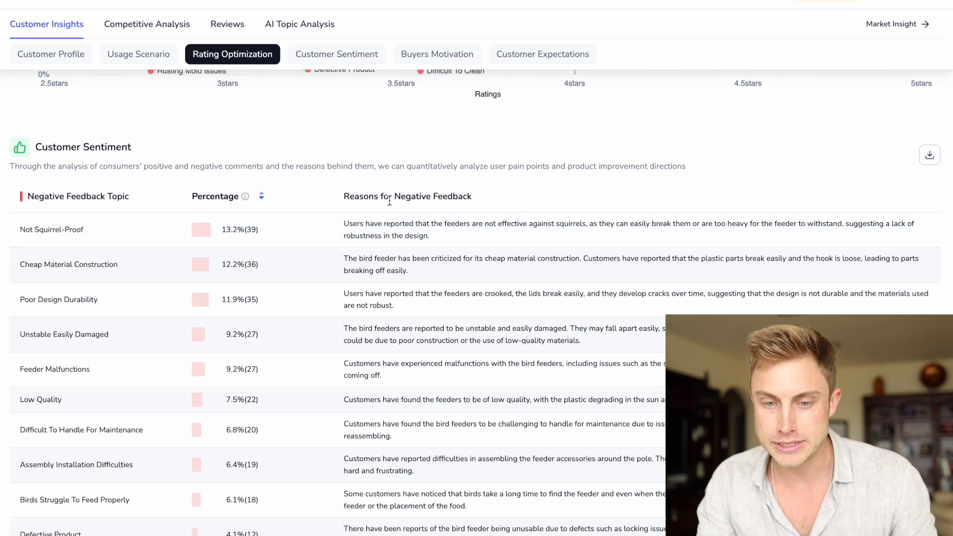
{"action": "left_click_drag", "start_coordinate": [340, 196], "coordinate": [485, 201]}
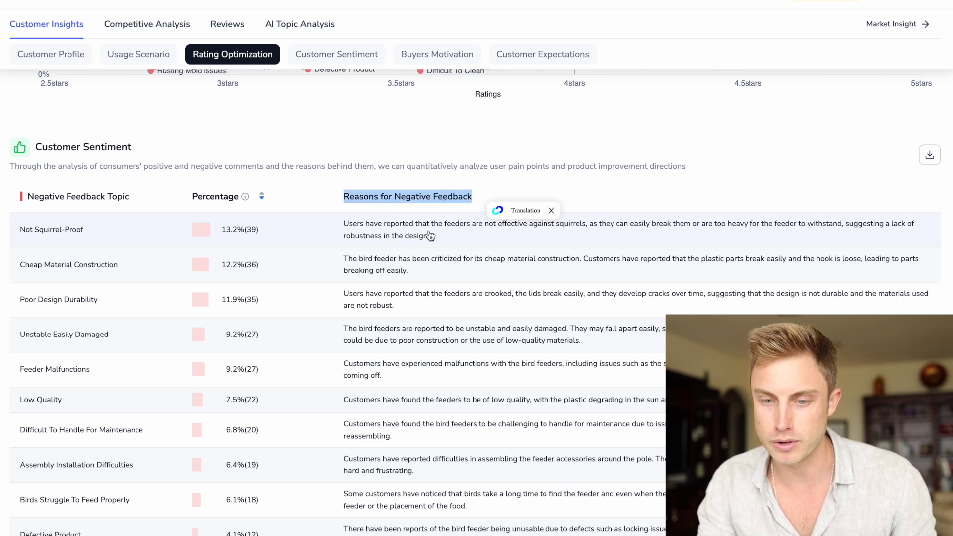
{"action": "left_click", "coordinate": [477, 242]}
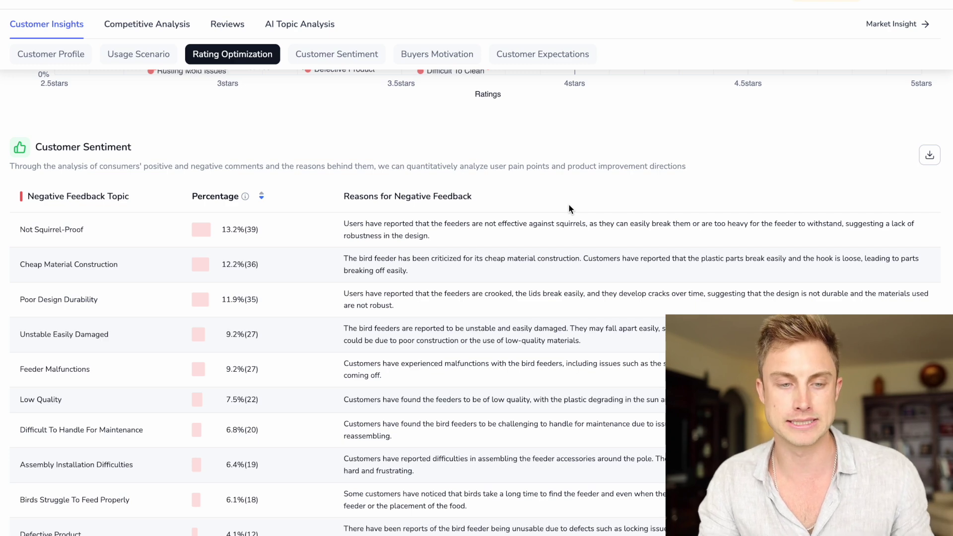
Scroll through the positive and negative feedback tables.
{"action": "scroll", "coordinate": [569, 209], "scroll_direction": "down", "scroll_amount": 1}
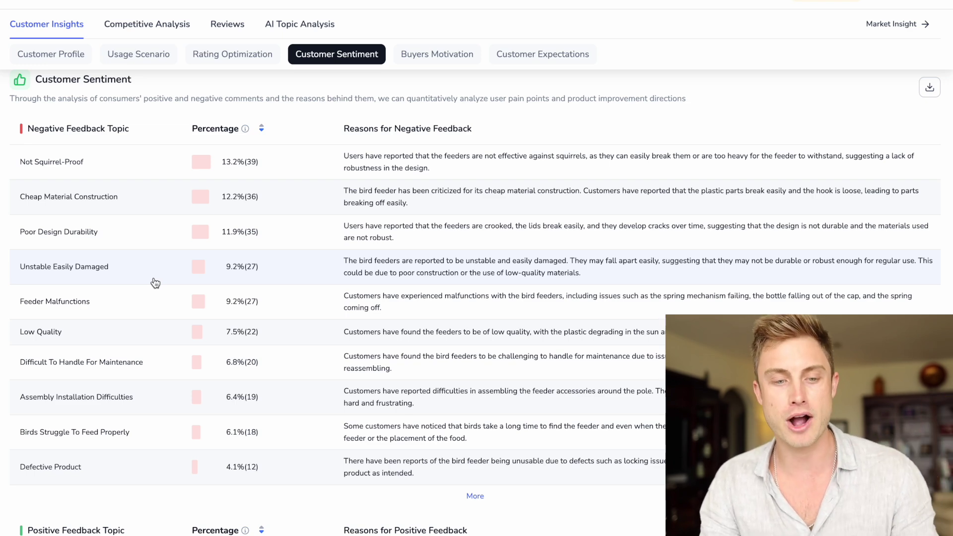
{"action": "scroll", "coordinate": [122, 199], "scroll_direction": "down", "scroll_amount": 8}
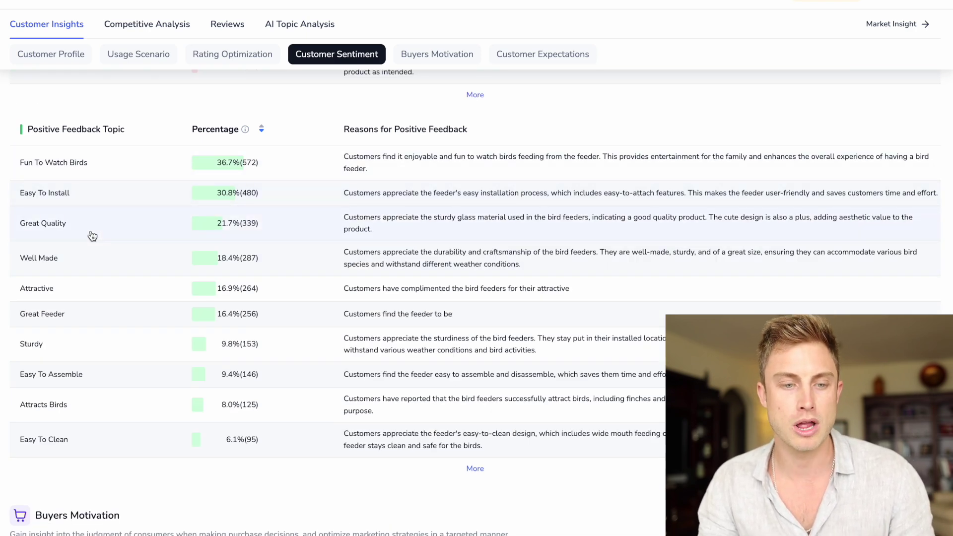
{"action": "scroll", "coordinate": [91, 234], "scroll_direction": "up", "scroll_amount": 8}
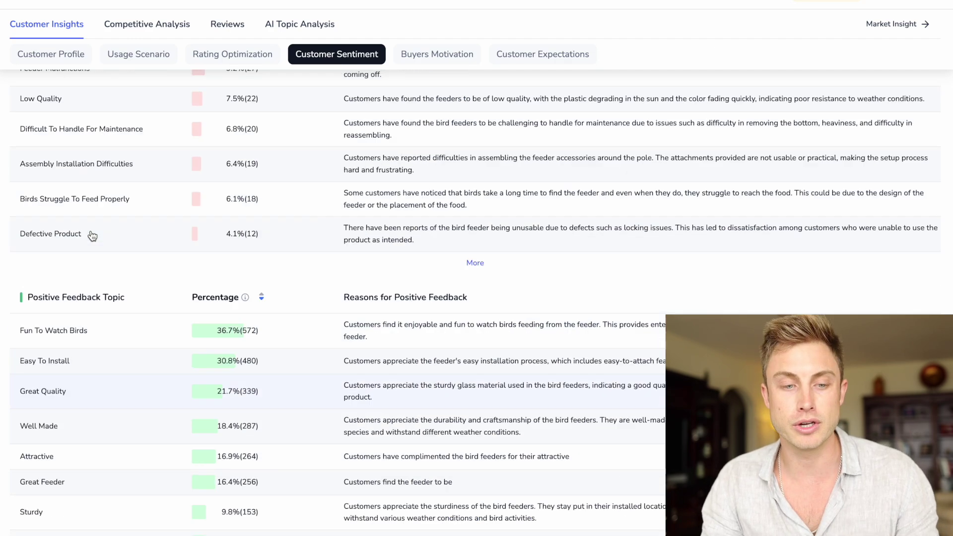
{"action": "scroll", "coordinate": [86, 277], "scroll_direction": "down", "scroll_amount": 15}
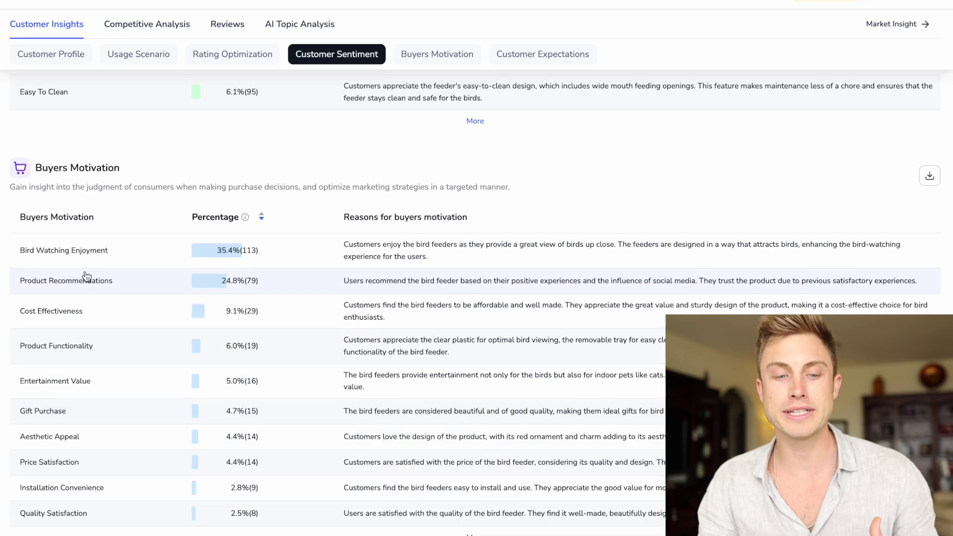
{"action": "scroll", "coordinate": [87, 276], "scroll_direction": "up", "scroll_amount": 15}
{"action": "scroll", "coordinate": [87, 276], "scroll_direction": "up", "scroll_amount": 3}
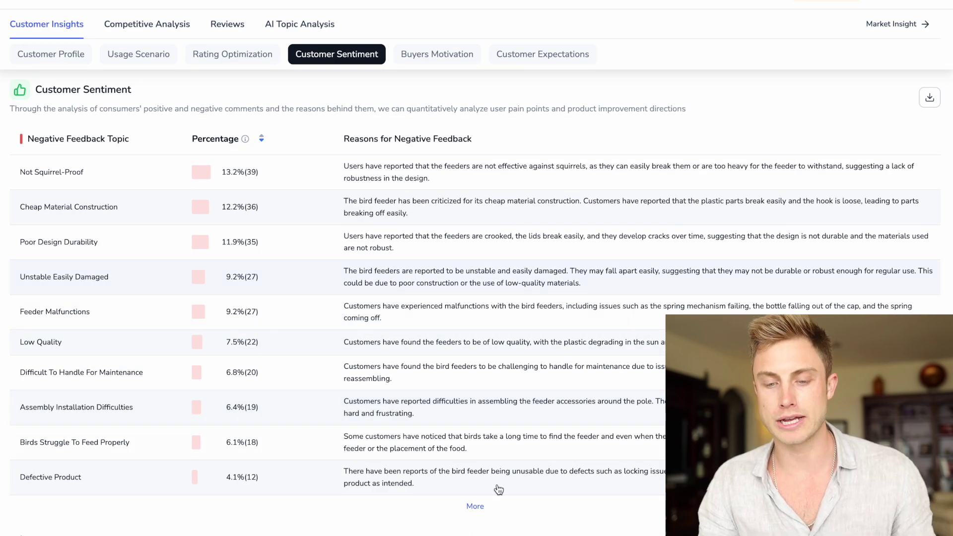
Expand the negative feedback list to show every complaint topic down to Seed Spillage.
{"action": "left_click", "coordinate": [476, 507]}
{"action": "scroll", "coordinate": [478, 510], "scroll_direction": "down", "scroll_amount": 8}
{"action": "scroll", "coordinate": [478, 510], "scroll_direction": "down", "scroll_amount": 2}
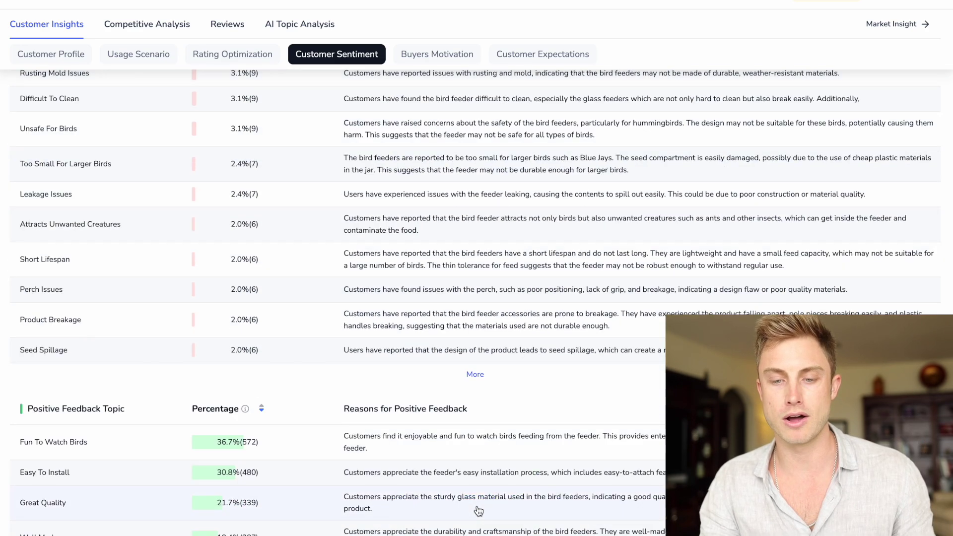
{"action": "scroll", "coordinate": [477, 437], "scroll_direction": "up", "scroll_amount": 1}
{"action": "scroll", "coordinate": [475, 349], "scroll_direction": "up", "scroll_amount": 3}
{"action": "scroll", "coordinate": [476, 349], "scroll_direction": "up", "scroll_amount": 1}
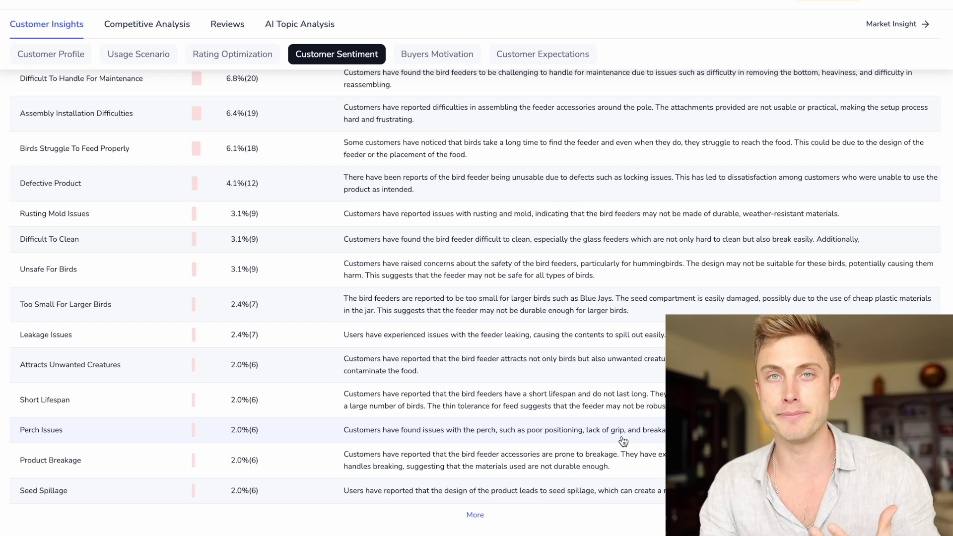
{"action": "scroll", "coordinate": [623, 441], "scroll_direction": "down", "scroll_amount": 8}
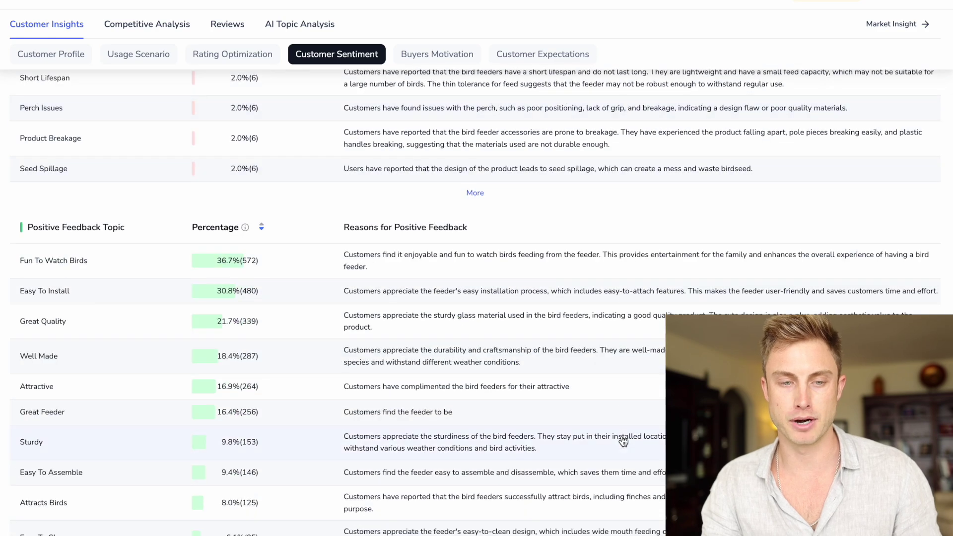
{"action": "scroll", "coordinate": [488, 264], "scroll_direction": "down", "scroll_amount": 8}
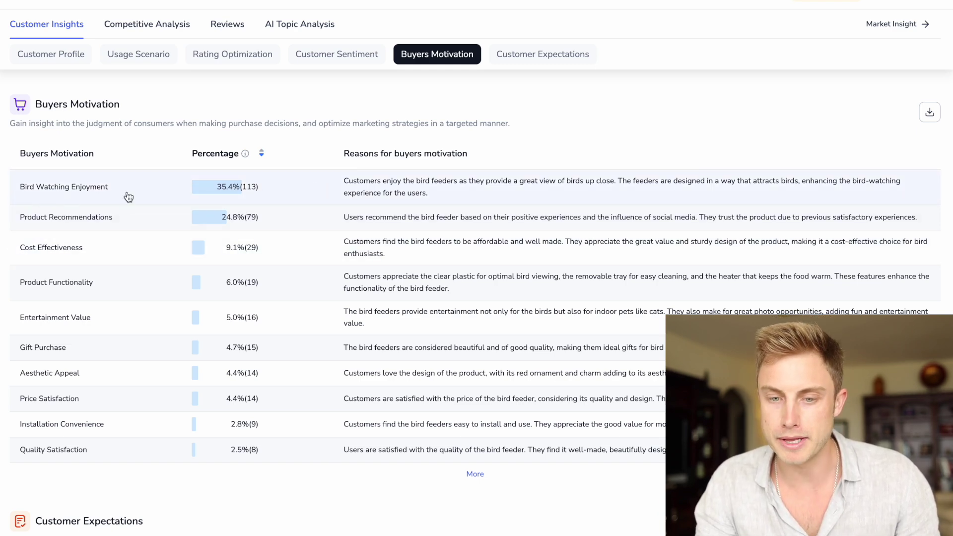
{"action": "scroll", "coordinate": [132, 213], "scroll_direction": "down", "scroll_amount": 1}
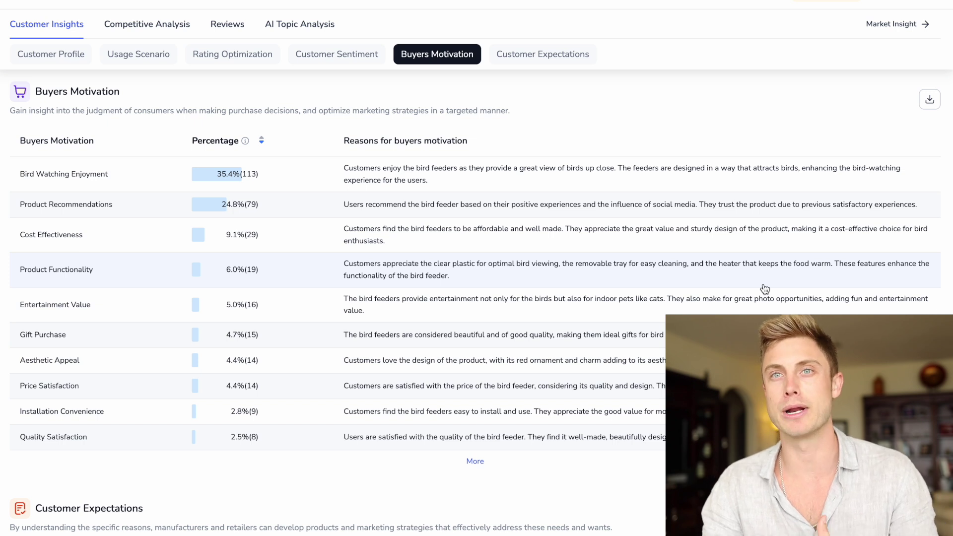
{"action": "scroll", "coordinate": [766, 289], "scroll_direction": "down", "scroll_amount": 1}
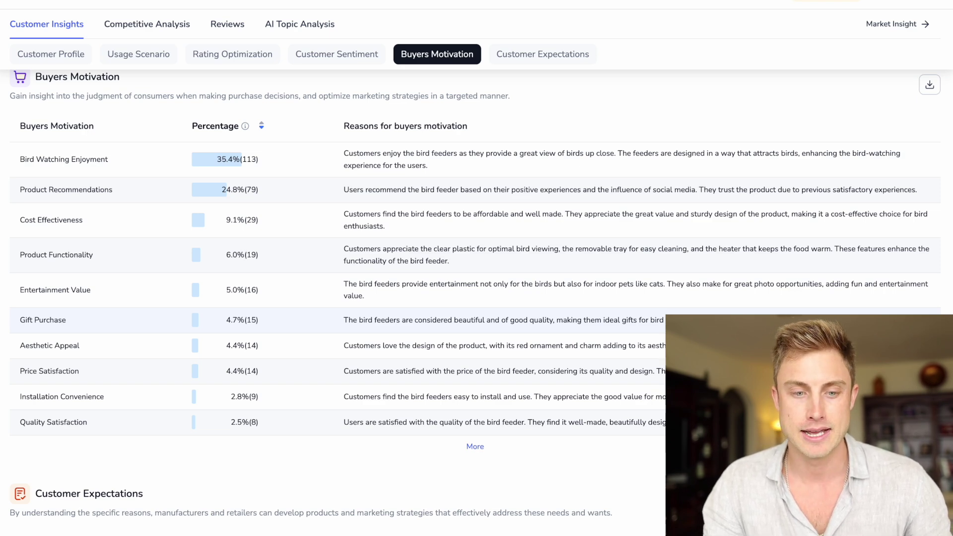
{"action": "scroll", "coordinate": [738, 313], "scroll_direction": "down", "scroll_amount": 8}
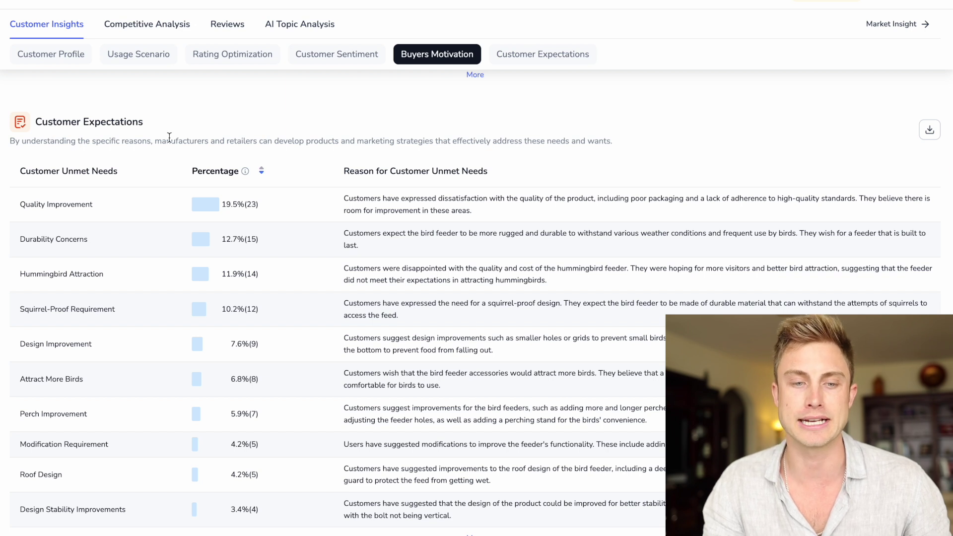
Scroll past Buyers Motivation to the Customer Expectations table and bring up the AI chat assistant.
{"action": "scroll", "coordinate": [121, 239], "scroll_direction": "down", "scroll_amount": 1}
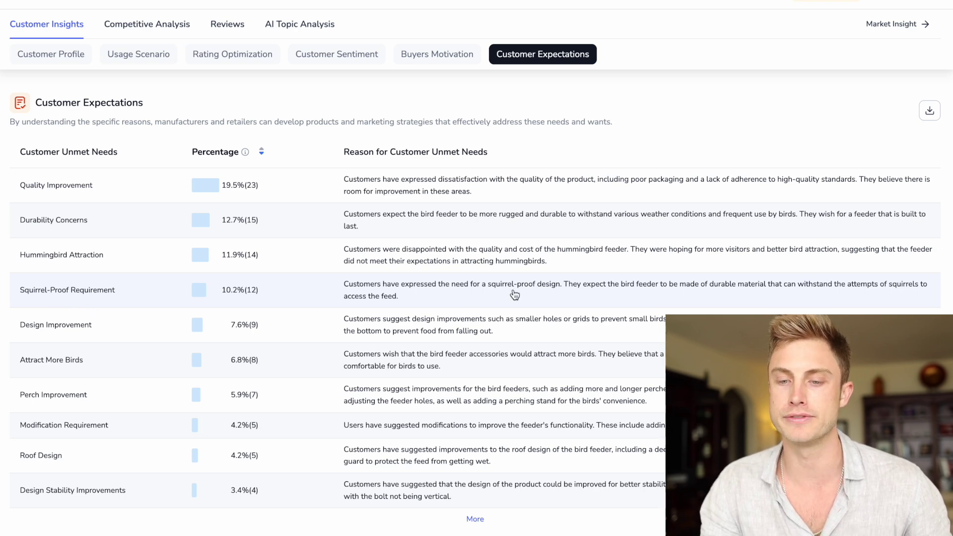
{"action": "scroll", "coordinate": [515, 295], "scroll_direction": "down", "scroll_amount": 1}
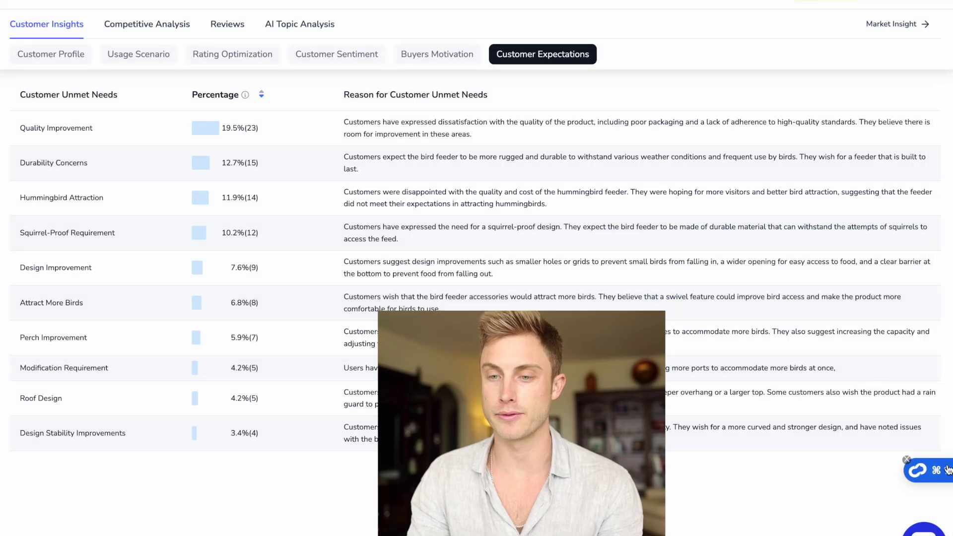
{"action": "left_click", "coordinate": [947, 470]}
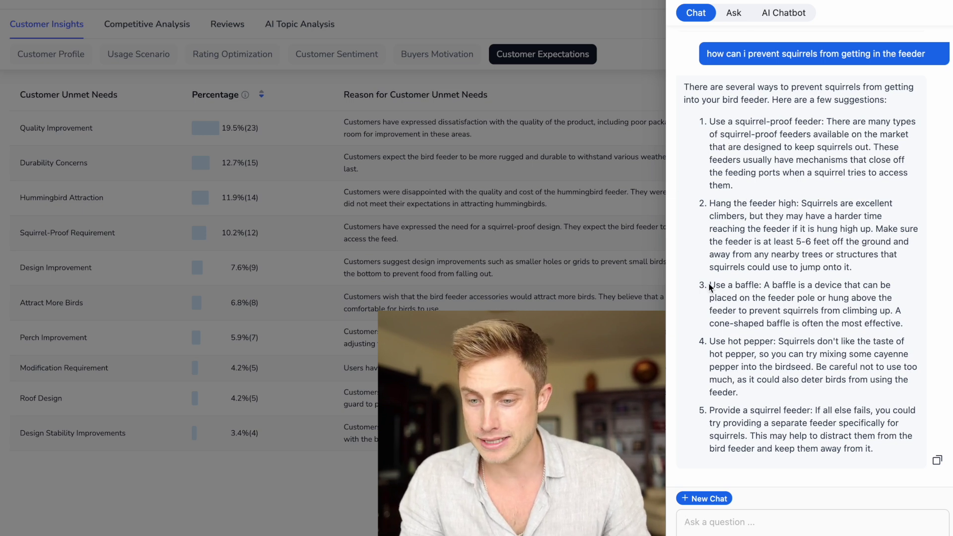
Highlight the baffle tip in the chat's squirrel-proofing answer, then return to the report's sidebar sections.
{"action": "left_click_drag", "start_coordinate": [710, 286], "coordinate": [753, 286]}
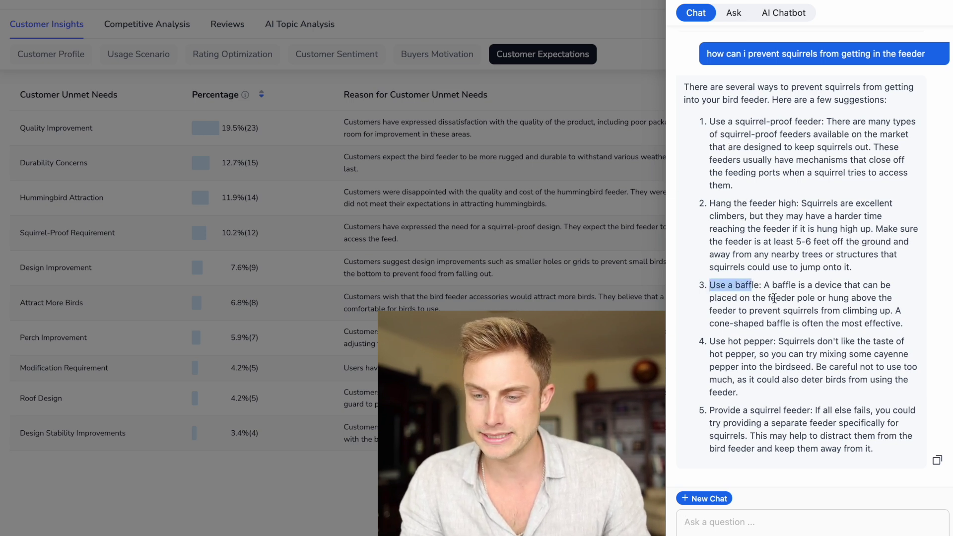
{"action": "left_click", "coordinate": [734, 312]}
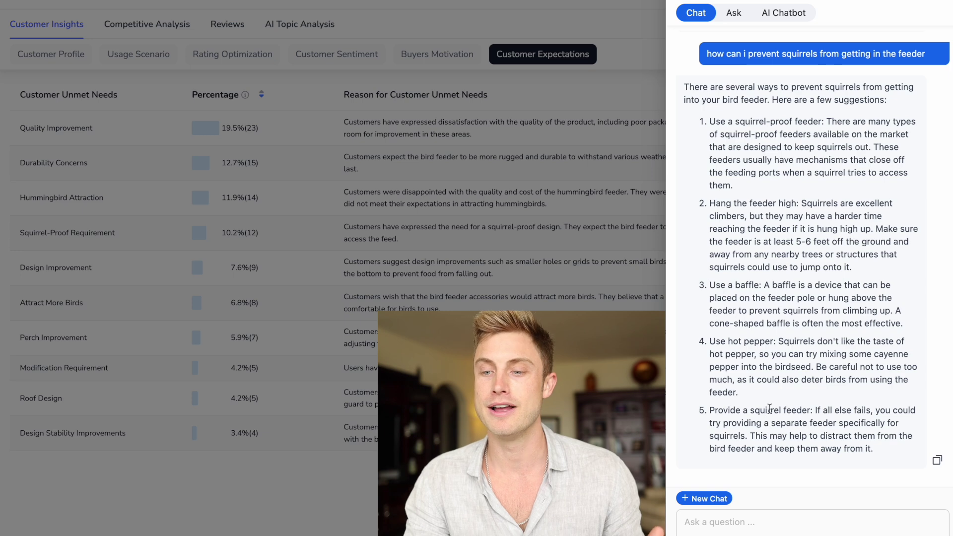
{"action": "scroll", "coordinate": [794, 348], "scroll_direction": "up", "scroll_amount": 8}
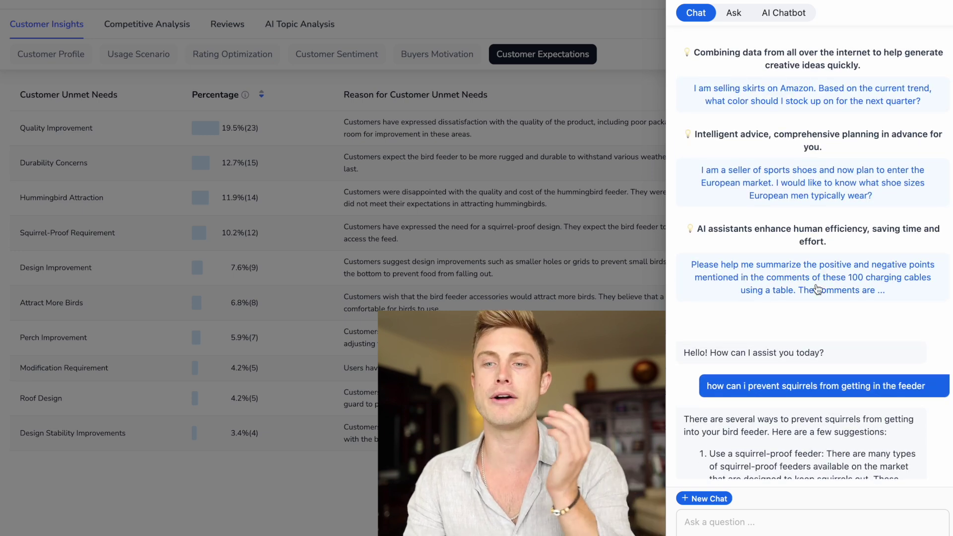
{"action": "scroll", "coordinate": [818, 290], "scroll_direction": "down", "scroll_amount": 8}
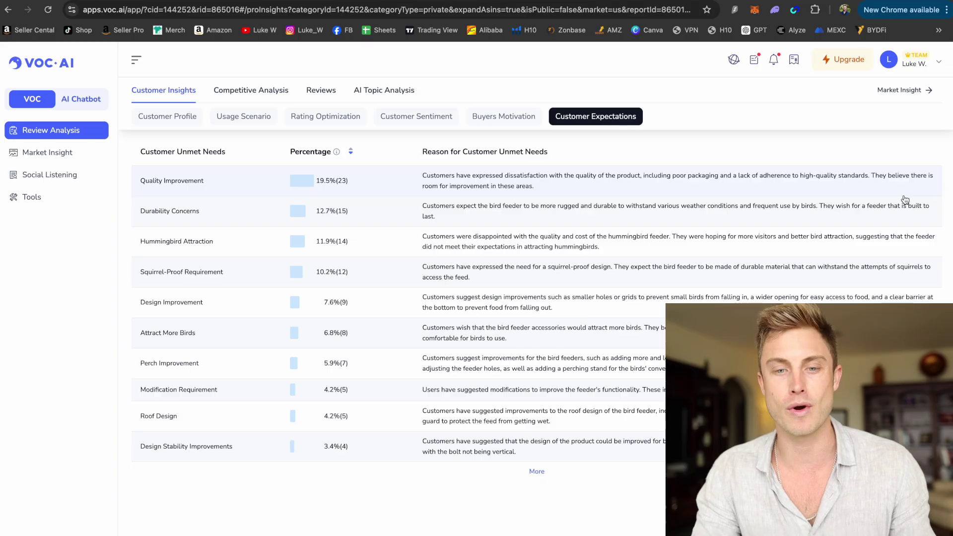
{"action": "scroll", "coordinate": [903, 199], "scroll_direction": "down", "scroll_amount": 15}
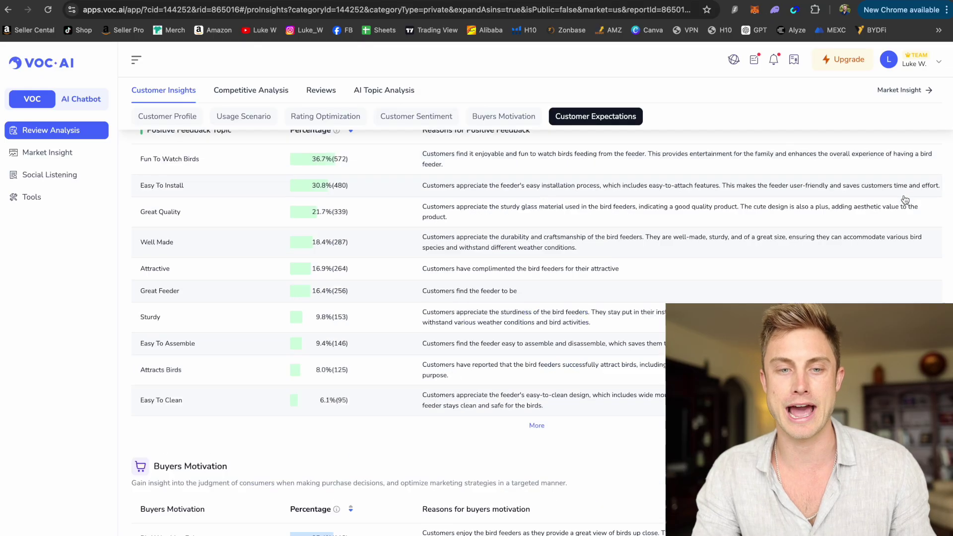
{"action": "scroll", "coordinate": [905, 199], "scroll_direction": "up", "scroll_amount": 15}
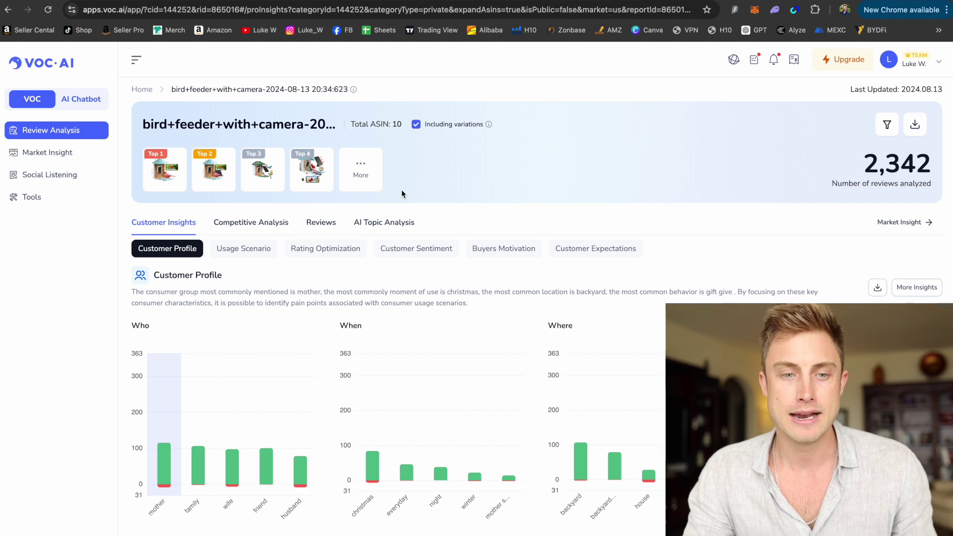
{"action": "left_click", "coordinate": [73, 155]}
Search Social Listening for 'bird feeder with camera' and filter the posts to YouTube only.
{"action": "left_click", "coordinate": [70, 180]}
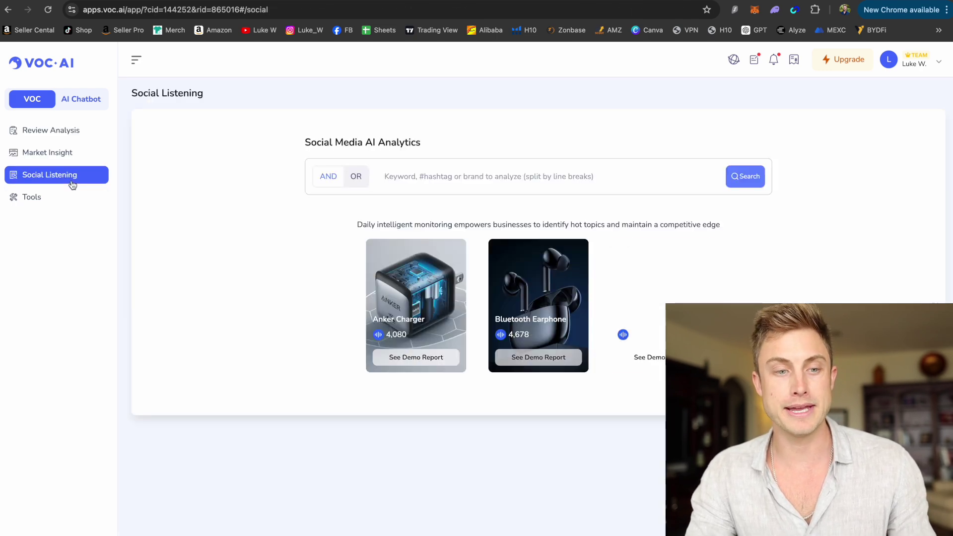
{"action": "type", "text": "bird feeder with"}
{"action": "left_click", "coordinate": [426, 208]}
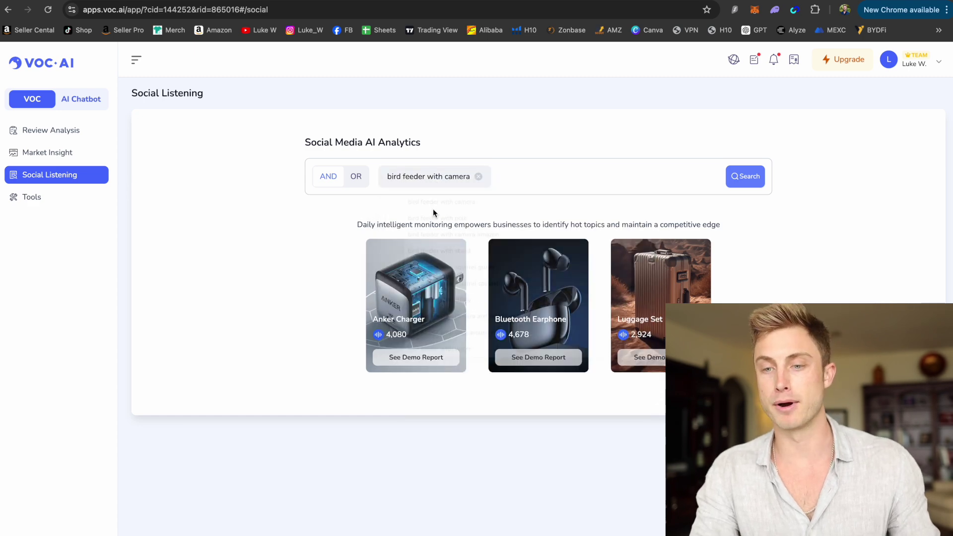
{"action": "left_click", "coordinate": [749, 177]}
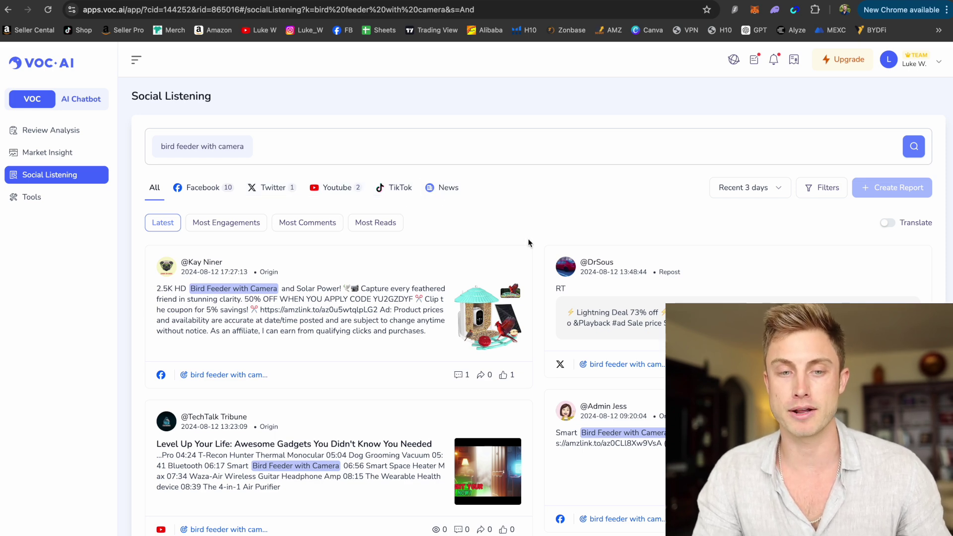
{"action": "scroll", "coordinate": [529, 243], "scroll_direction": "down", "scroll_amount": 1}
{"action": "scroll", "coordinate": [529, 242], "scroll_direction": "up", "scroll_amount": 1}
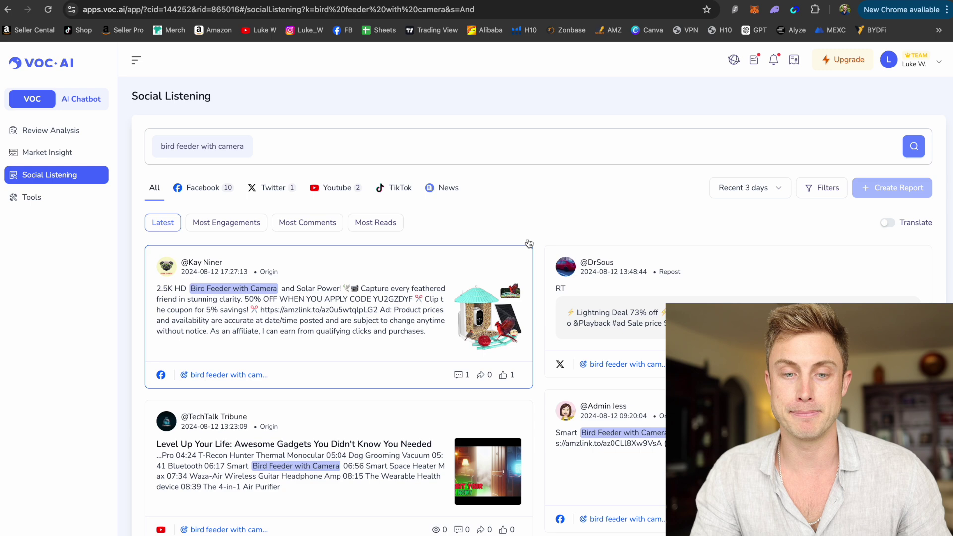
{"action": "left_click", "coordinate": [337, 187]}
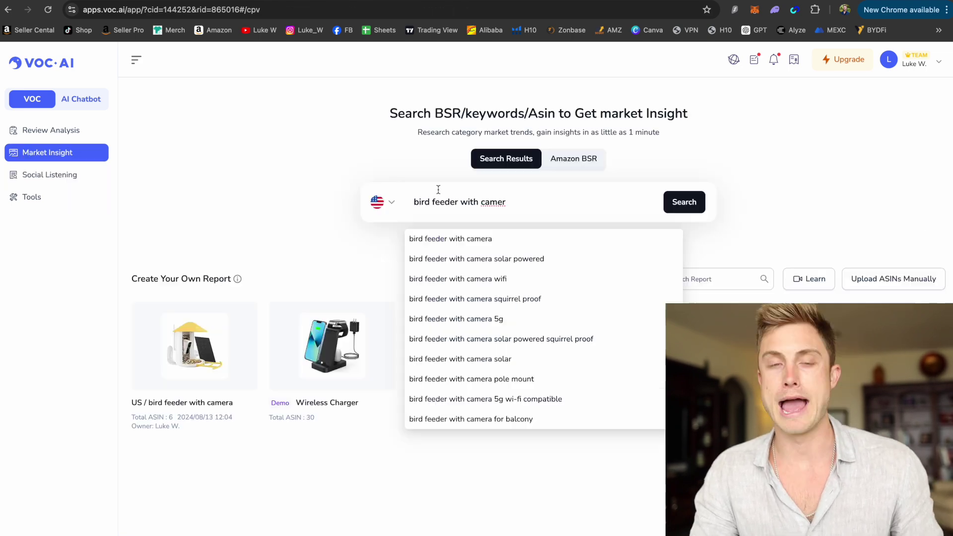
{"action": "type", "text": "amera"}
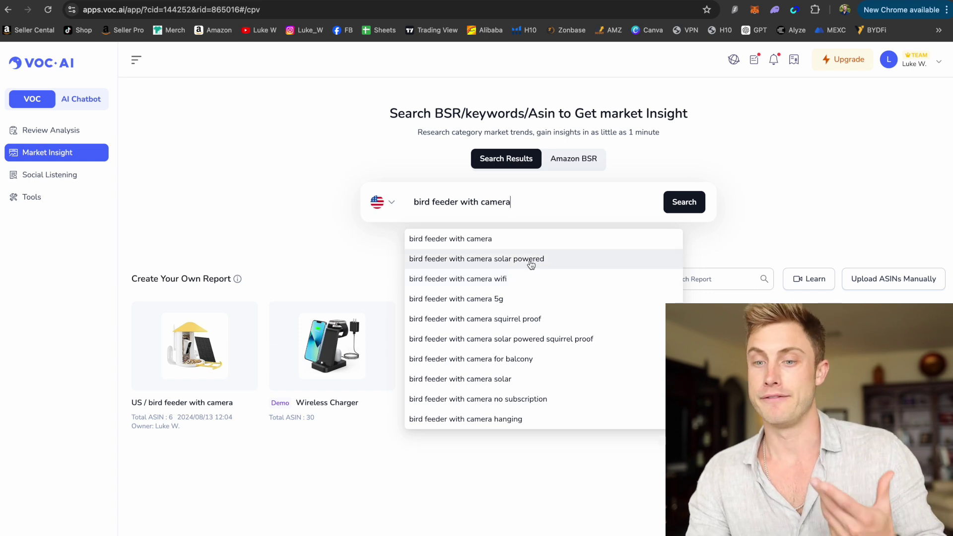
Search Market Insight for 'bird feeder with camera' and run AI Analyze on the 30 products.
{"action": "left_click", "coordinate": [684, 205]}
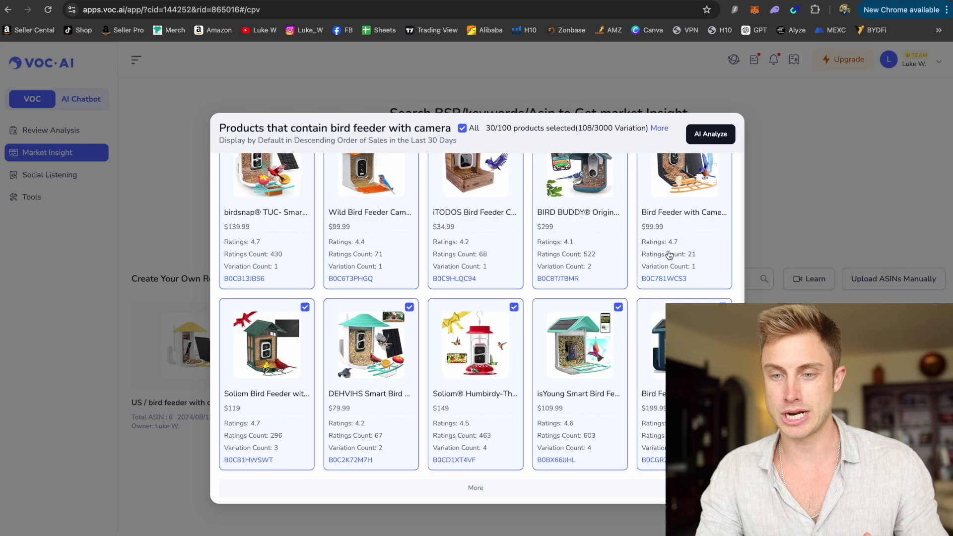
{"action": "left_click", "coordinate": [712, 134]}
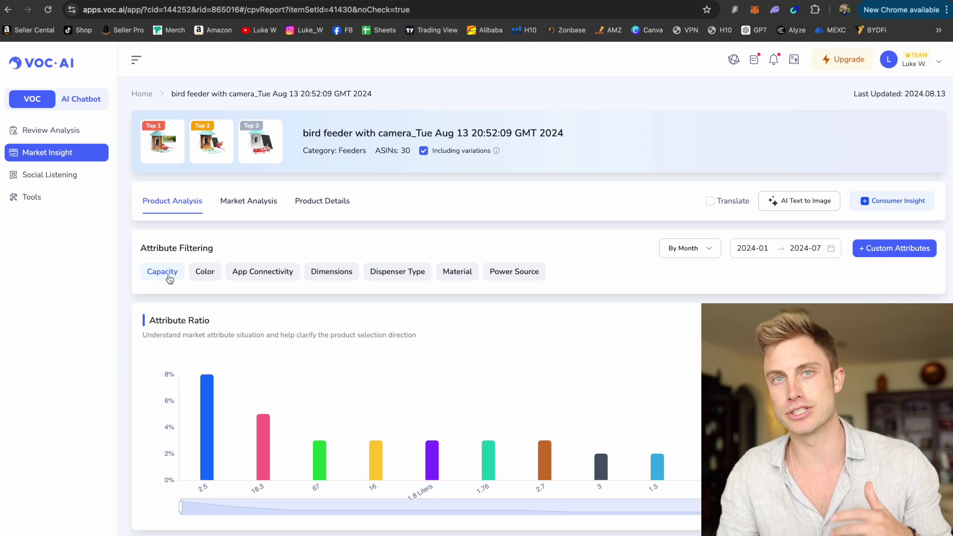
Break the report's attribute charts down by Color.
{"action": "mouse_move", "coordinate": [206, 397]}
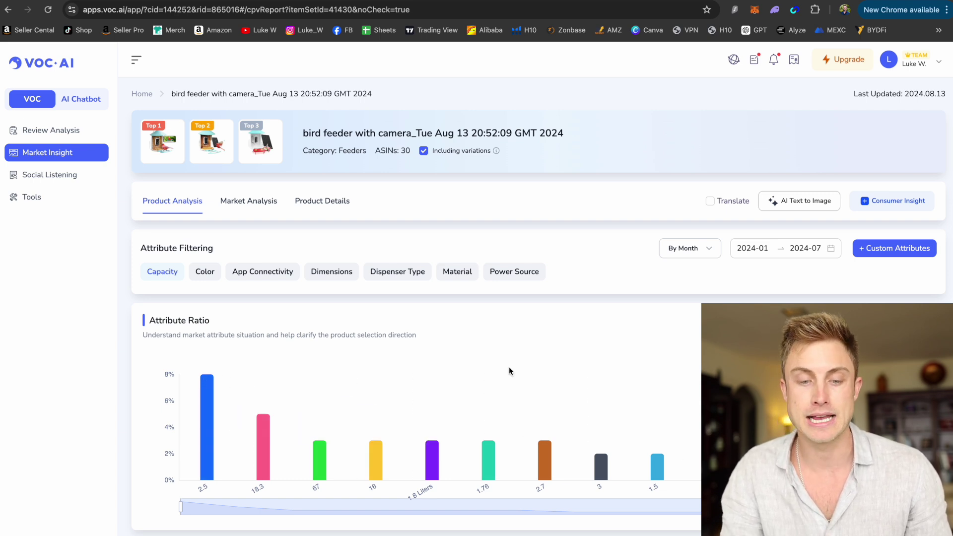
{"action": "scroll", "coordinate": [272, 328], "scroll_direction": "down", "scroll_amount": 2}
{"action": "scroll", "coordinate": [273, 328], "scroll_direction": "up", "scroll_amount": 2}
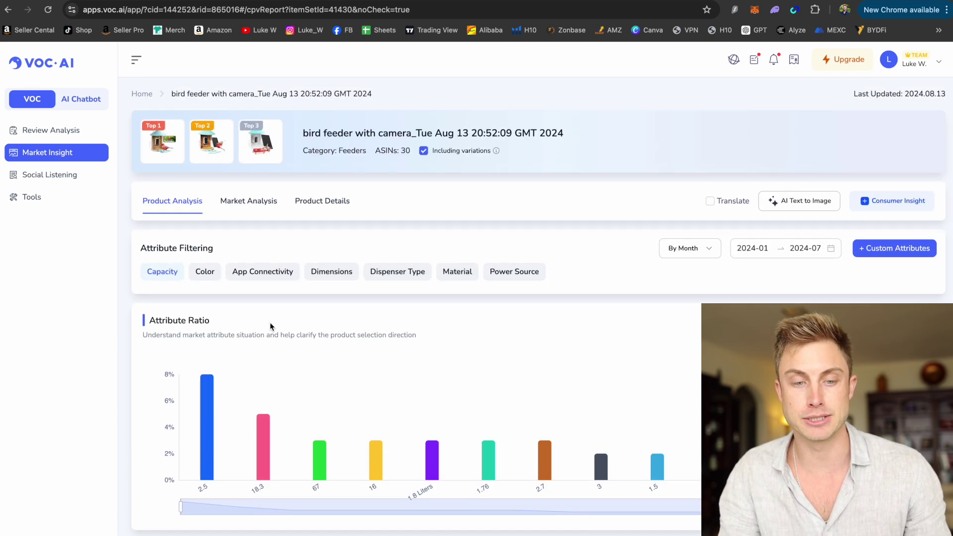
{"action": "left_click", "coordinate": [206, 280]}
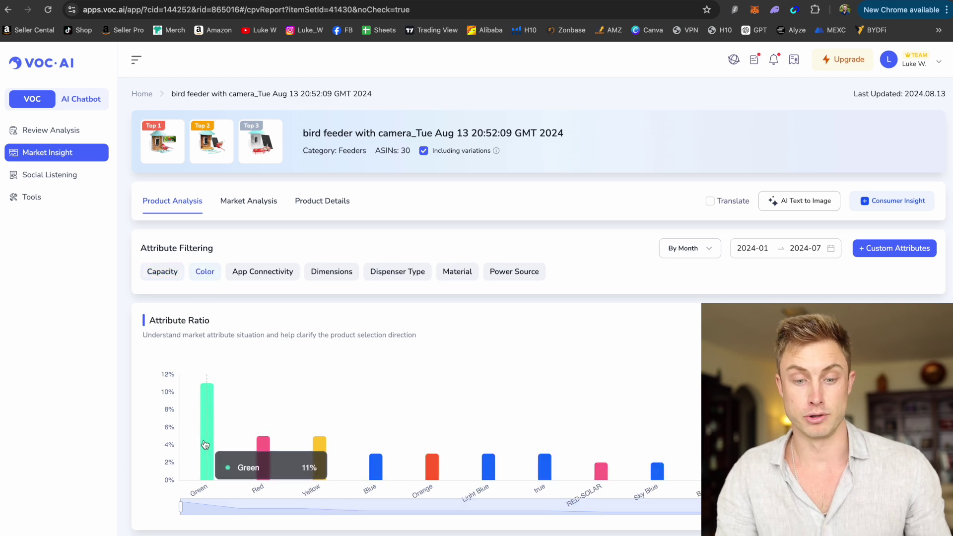
Scroll the trend charts, then switch the attribute breakdown to Dispenser Type.
{"action": "scroll", "coordinate": [205, 444], "scroll_direction": "down", "scroll_amount": 6}
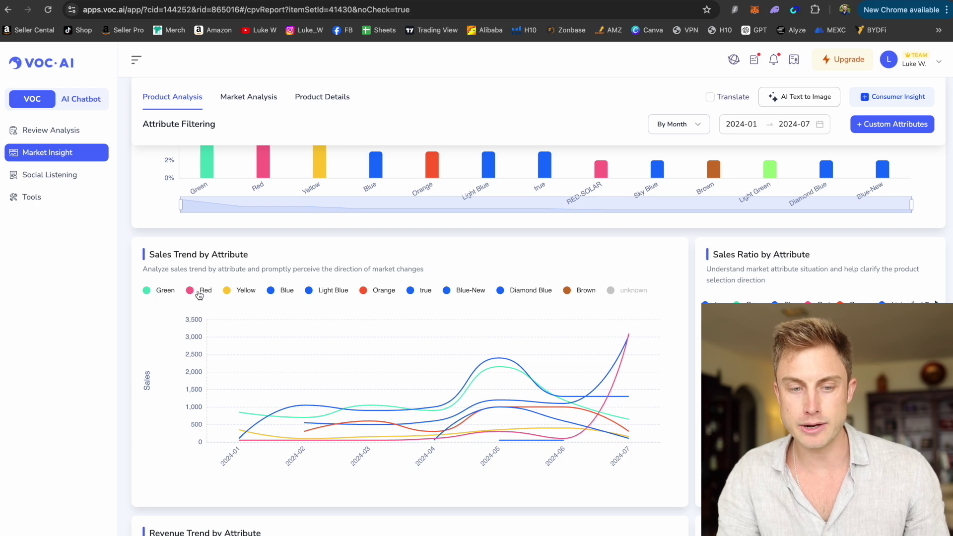
{"action": "scroll", "coordinate": [367, 292], "scroll_direction": "down", "scroll_amount": 5}
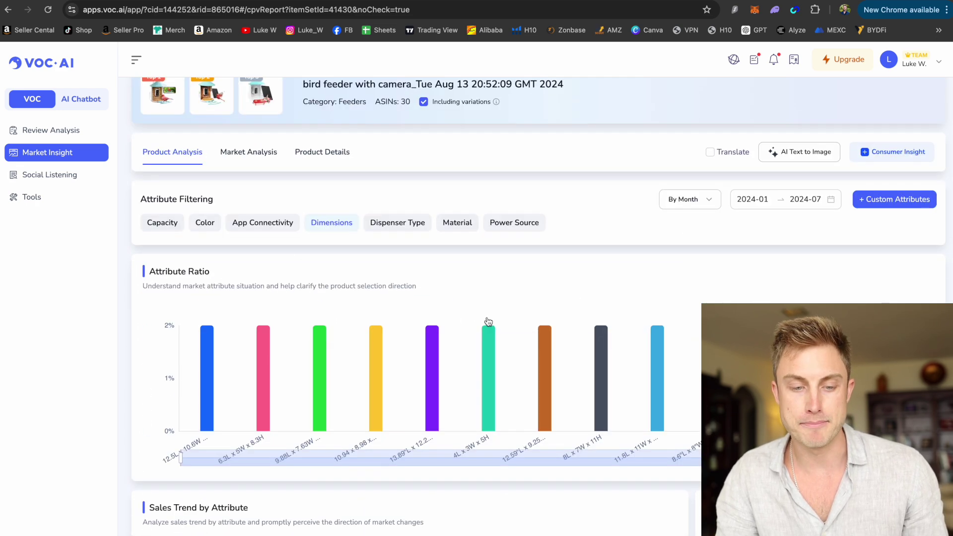
{"action": "scroll", "coordinate": [186, 457], "scroll_direction": "down", "scroll_amount": 1}
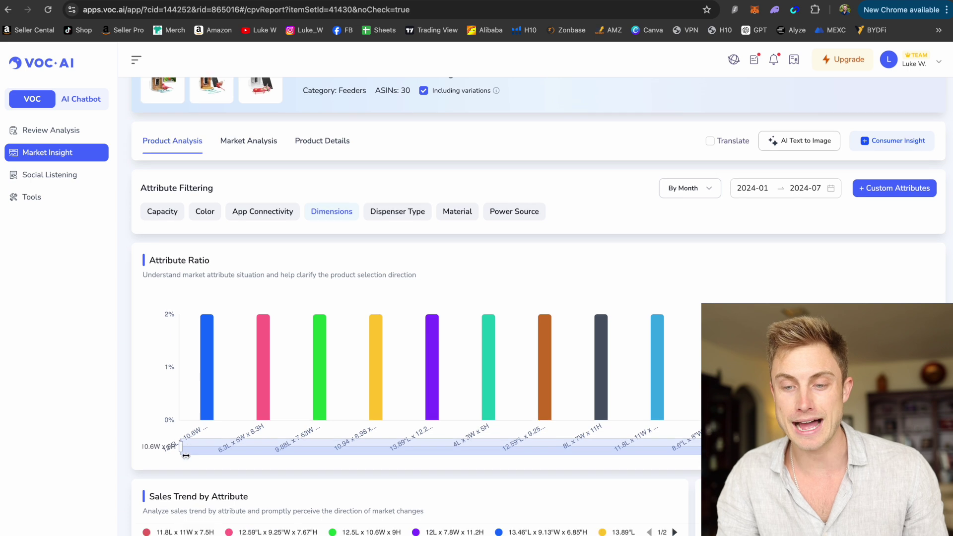
{"action": "scroll", "coordinate": [601, 347], "scroll_direction": "up", "scroll_amount": 1}
{"action": "mouse_move", "coordinate": [601, 347]}
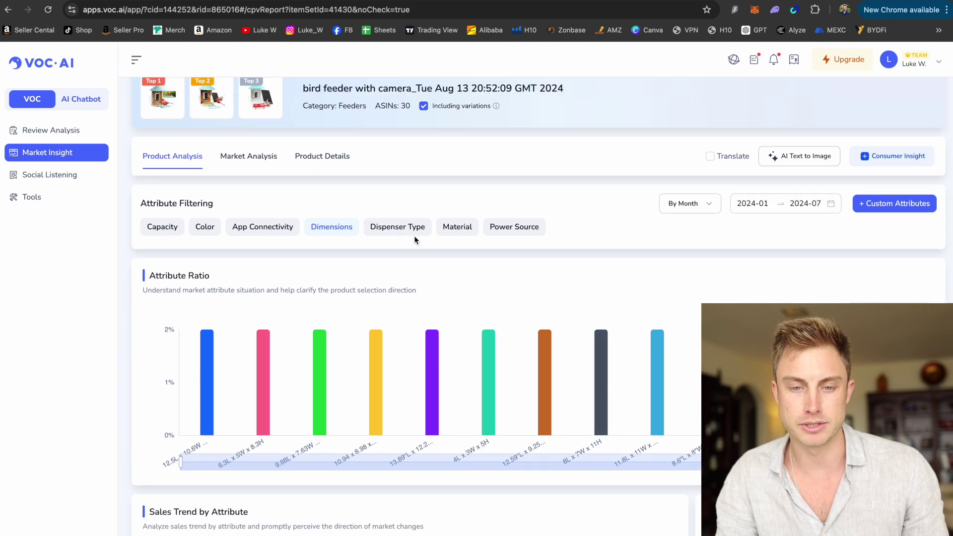
{"action": "left_click", "coordinate": [400, 235]}
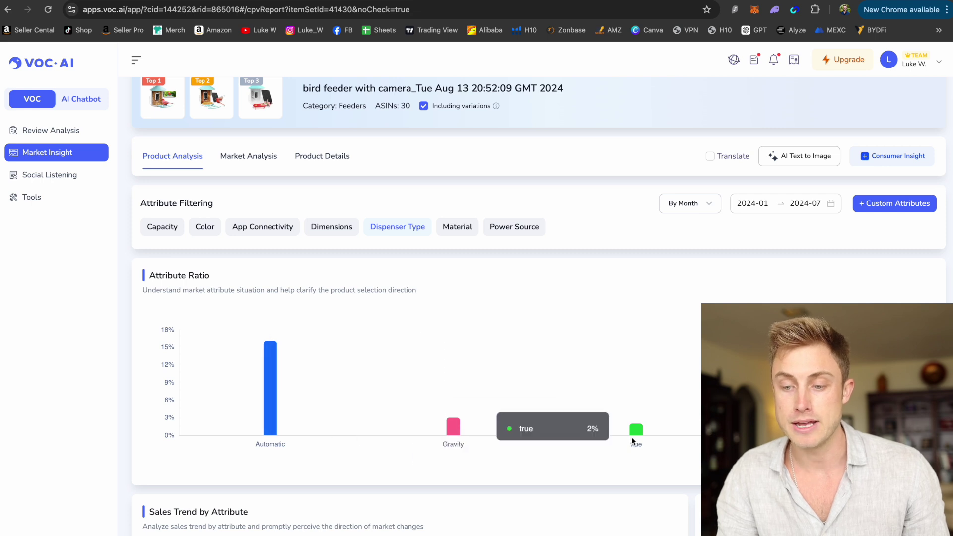
Review the attribute charts and Sales Trend broken down by Dispenser Type.
{"action": "mouse_move", "coordinate": [287, 429]}
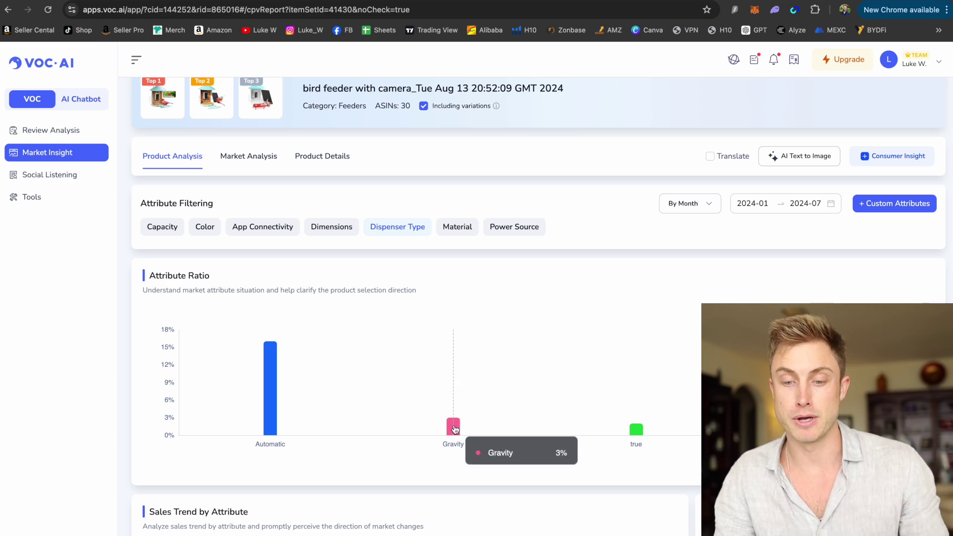
{"action": "scroll", "coordinate": [455, 429], "scroll_direction": "down", "scroll_amount": 1}
{"action": "scroll", "coordinate": [455, 429], "scroll_direction": "down", "scroll_amount": 5}
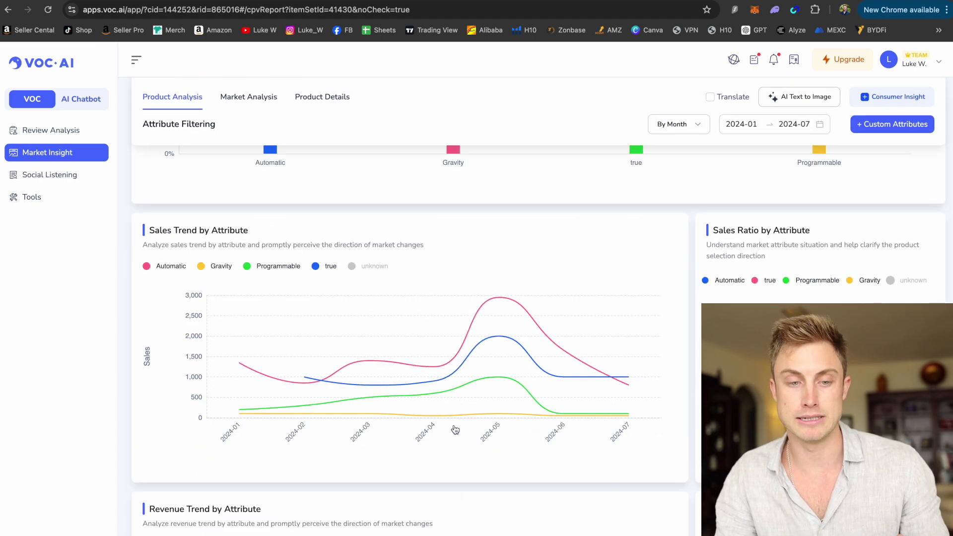
{"action": "mouse_move", "coordinate": [501, 417]}
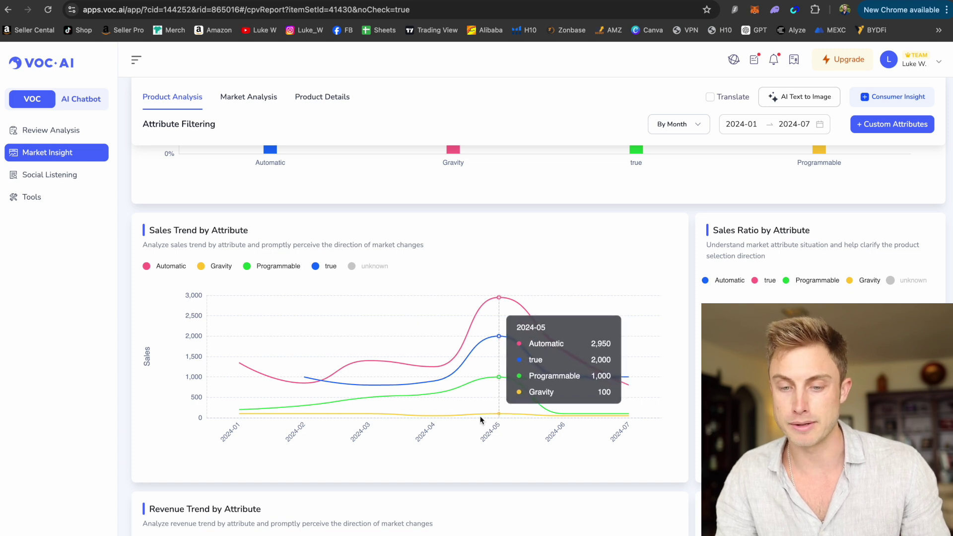
{"action": "scroll", "coordinate": [480, 418], "scroll_direction": "up", "scroll_amount": 7}
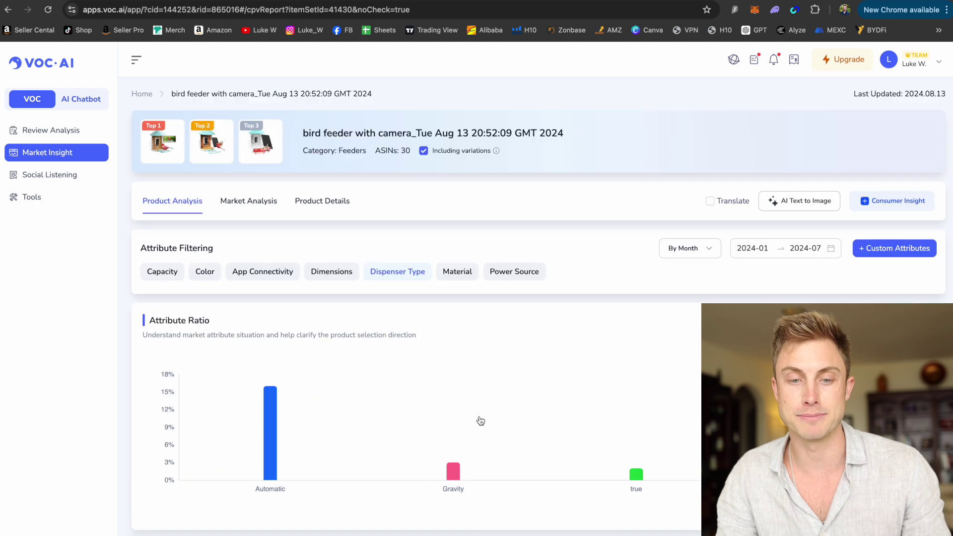
Break the attribute charts down by Material, then by Power Source, with Solar leading at about 27%.
{"action": "left_click", "coordinate": [456, 272]}
{"action": "scroll", "coordinate": [485, 328], "scroll_direction": "down", "scroll_amount": 1}
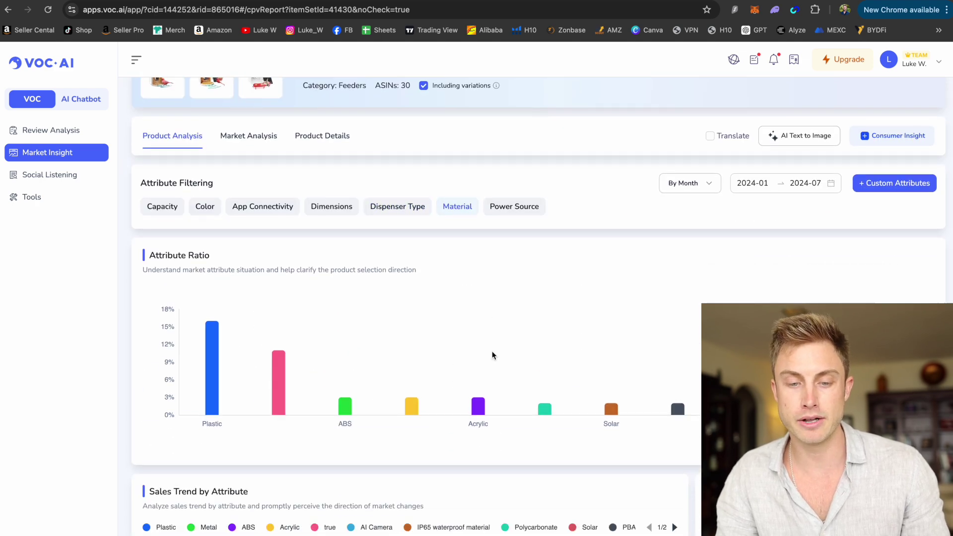
{"action": "mouse_move", "coordinate": [212, 368]}
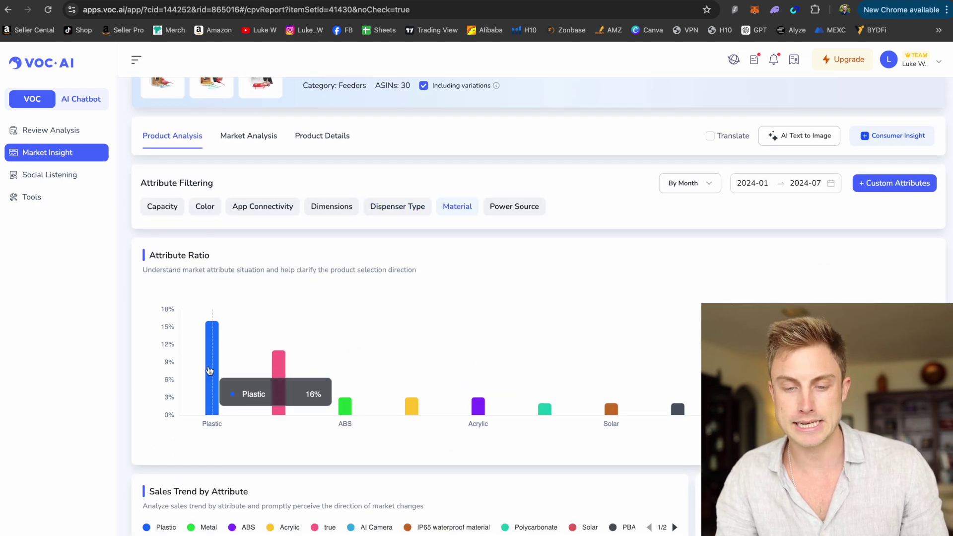
{"action": "scroll", "coordinate": [208, 365], "scroll_direction": "down", "scroll_amount": 6}
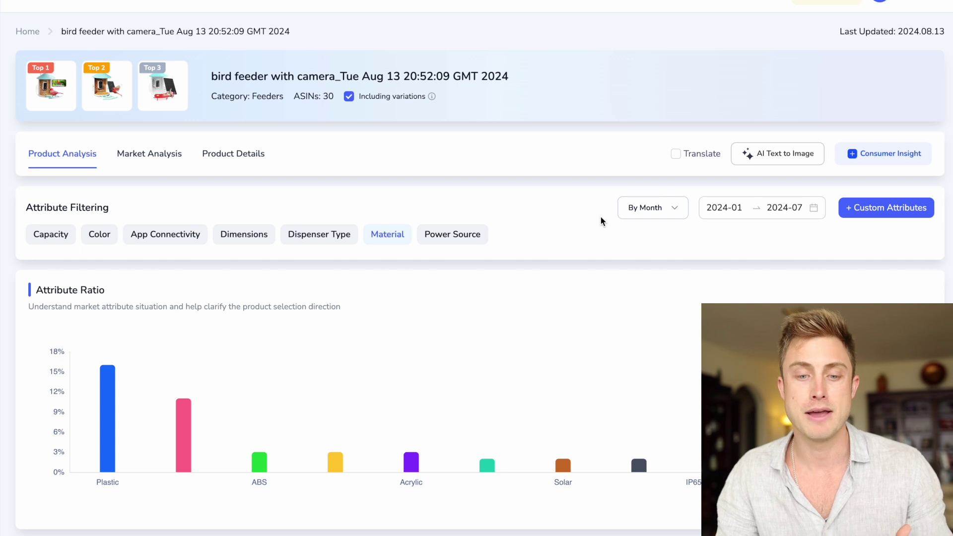
{"action": "left_click", "coordinate": [467, 235]}
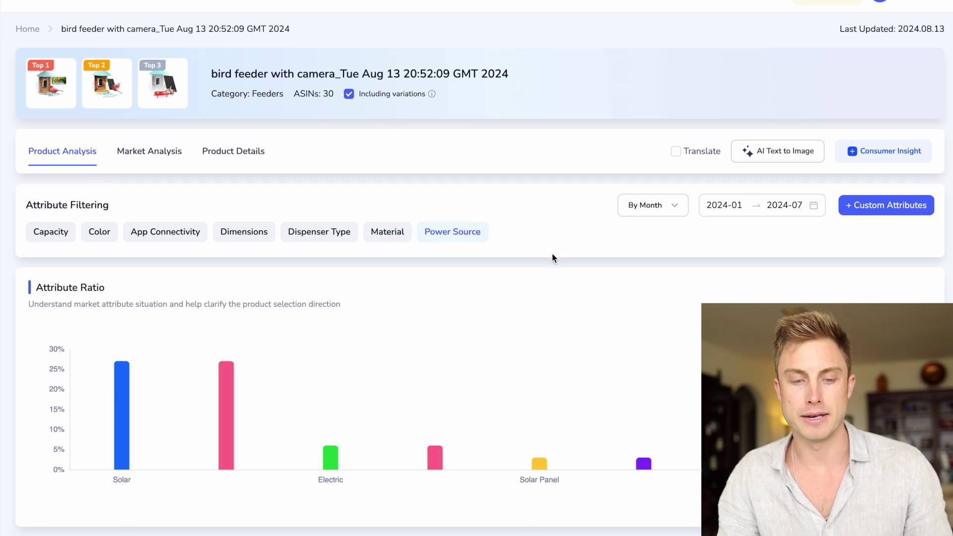
Compare Power Source sales and revenue trends: Solar reaches $979,435 in 2024-07, Battery $479,362.
{"action": "scroll", "coordinate": [553, 258], "scroll_direction": "down", "scroll_amount": 1}
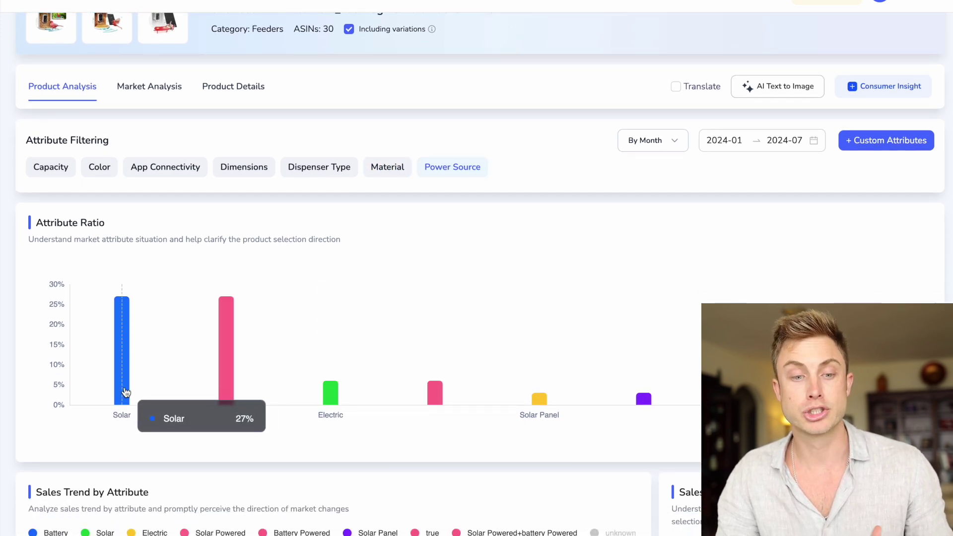
{"action": "scroll", "coordinate": [125, 392], "scroll_direction": "down", "scroll_amount": 3}
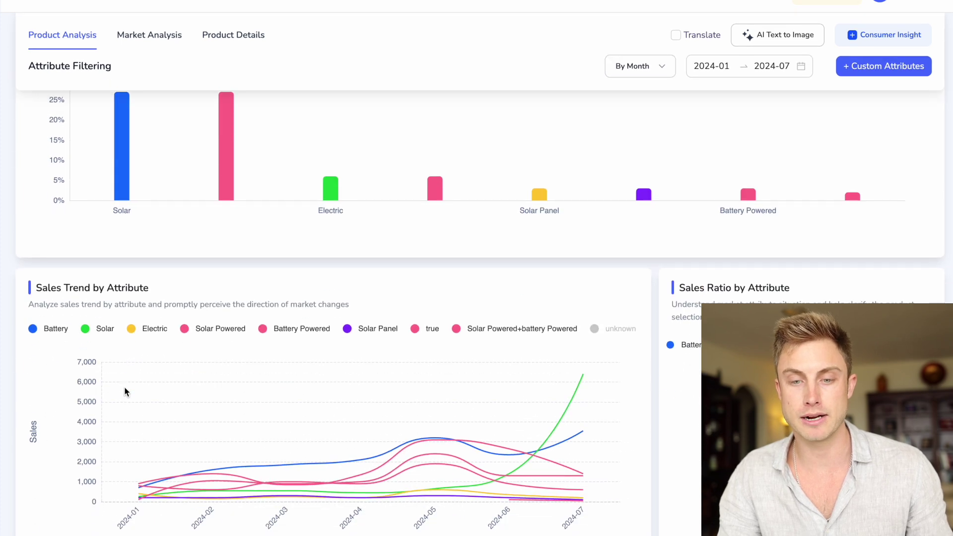
{"action": "scroll", "coordinate": [125, 393], "scroll_direction": "up", "scroll_amount": 1}
{"action": "mouse_move", "coordinate": [229, 242]}
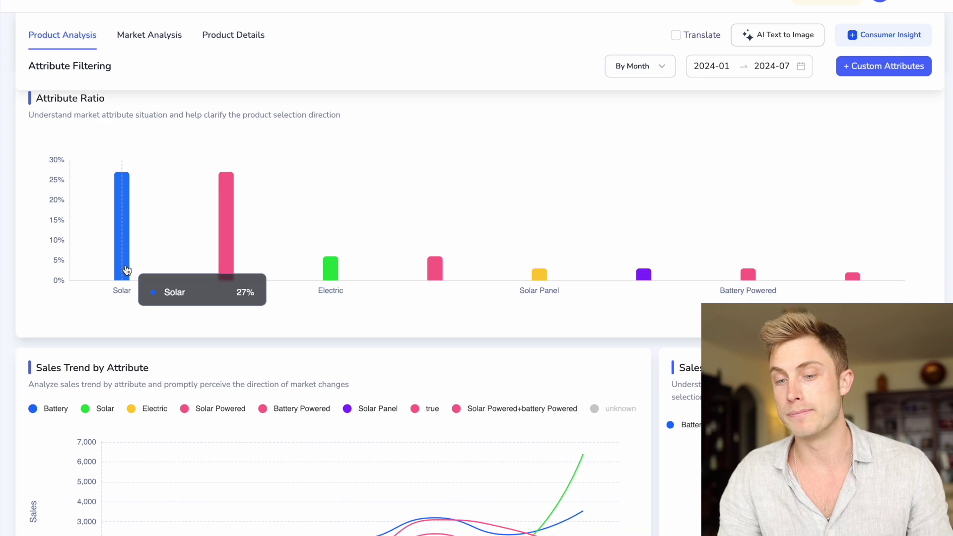
{"action": "scroll", "coordinate": [124, 269], "scroll_direction": "down", "scroll_amount": 5}
{"action": "scroll", "coordinate": [125, 269], "scroll_direction": "down", "scroll_amount": 2}
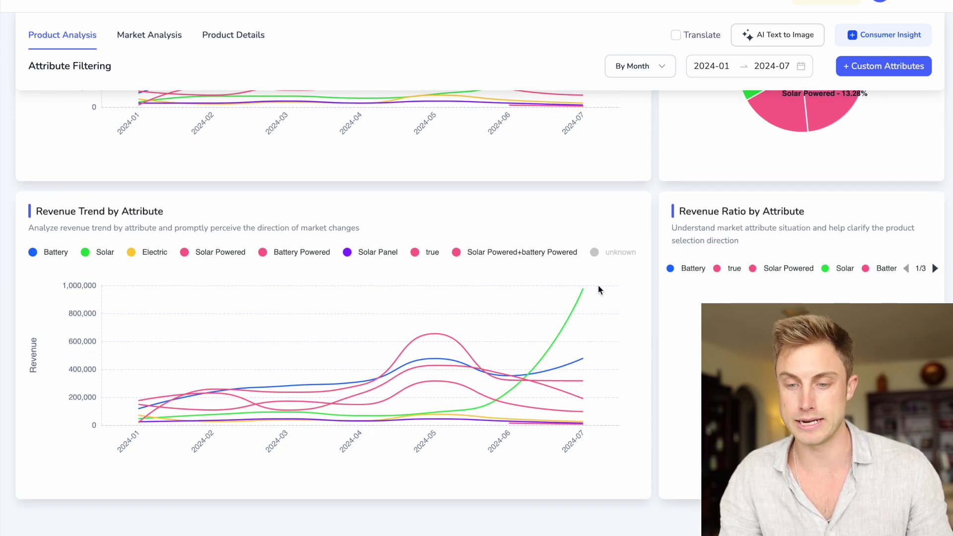
{"action": "mouse_move", "coordinate": [582, 299]}
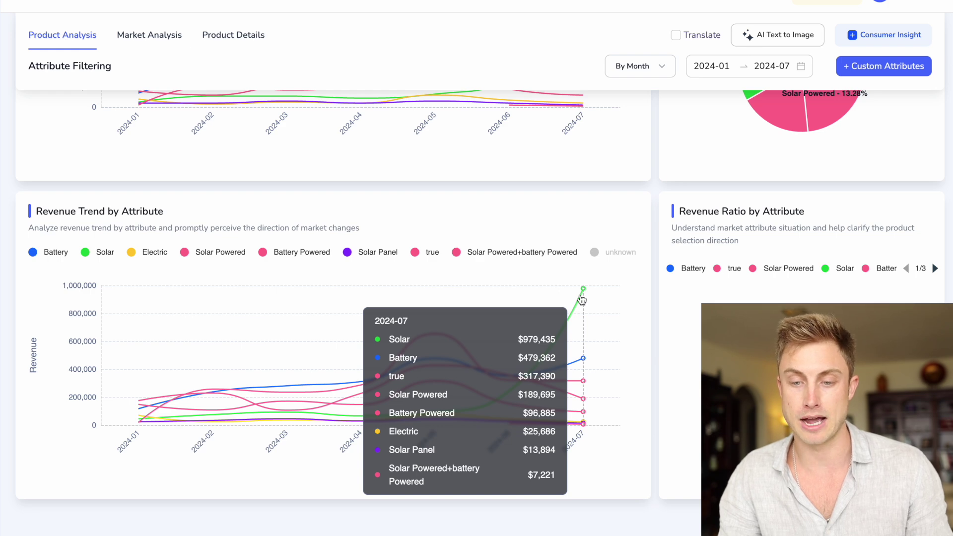